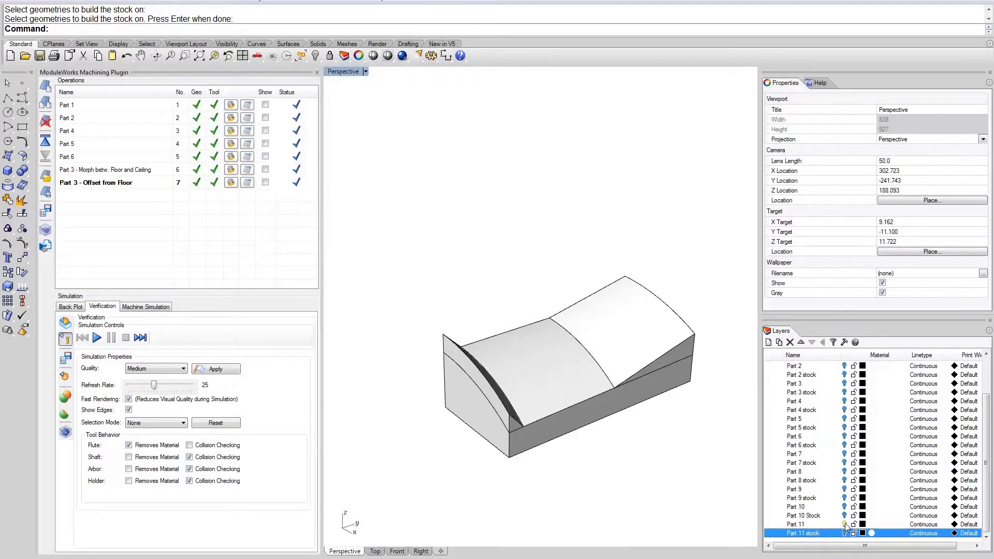
- Examine the Part 11 model from all sides, including its open underside and the curved upper surfaces
right_drag(538, 307, 513, 278)
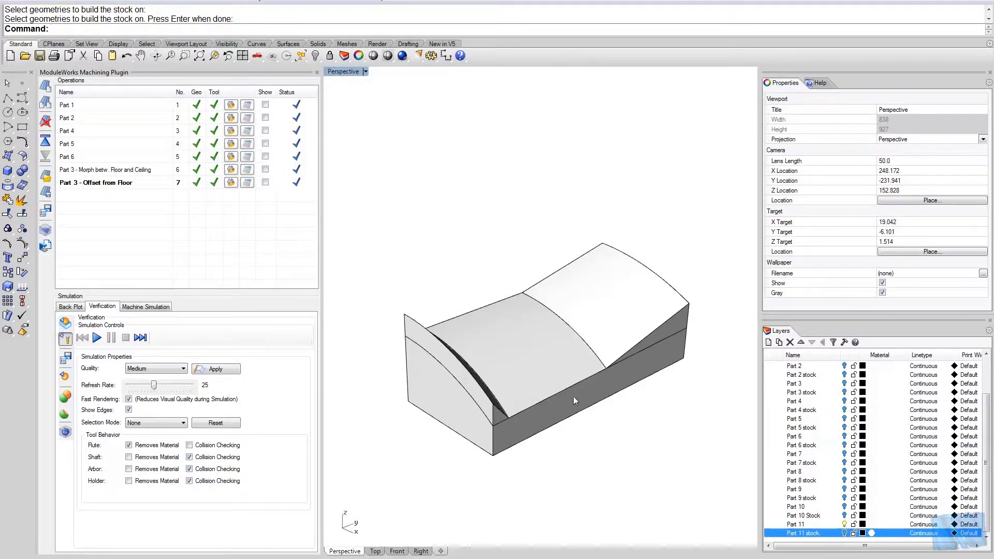
key(Down)
key(Down)
key(Down)
key(Down)
key(Down)
key(Down)
key(Down)
key(Down)
key(Down)
key(Down)
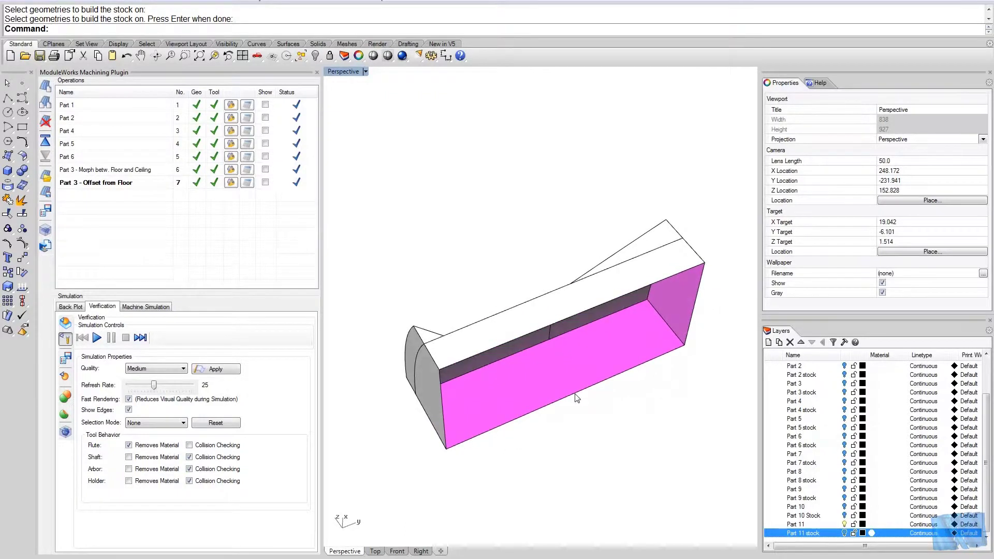
key(Down)
key(Down)
key(Down)
key(Down)
key(Down)
key(Down)
key(Down)
key(Down)
key(Down)
key(Down)
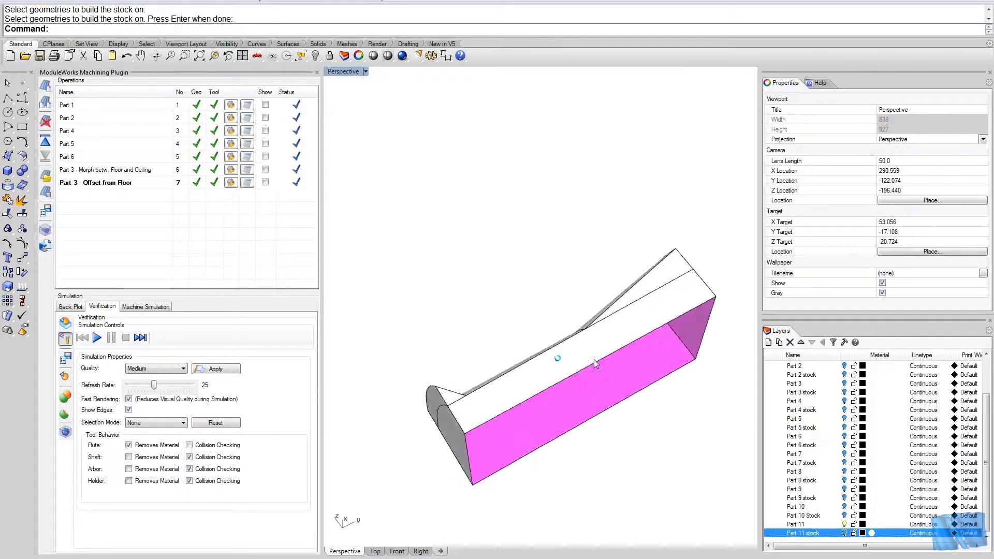
key(Down)
key(Down)
key(Down)
key(Down)
key(Down)
key(Down)
key(Down)
key(Down)
key(Down)
key(Down)
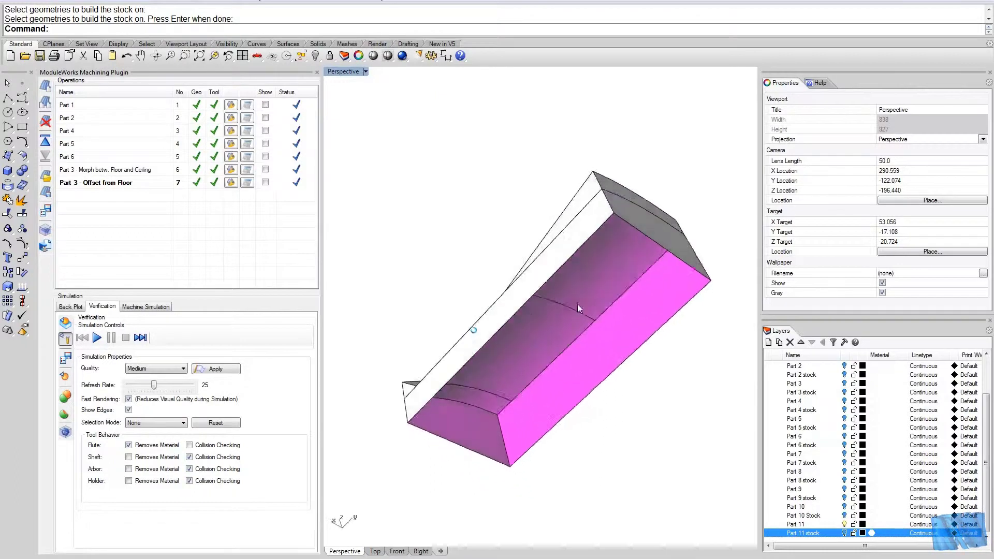
key(Down)
key(Down)
key(Down)
key(Down)
key(Down)
key(Down)
key(Down)
key(Down)
key(Down)
key(Down)
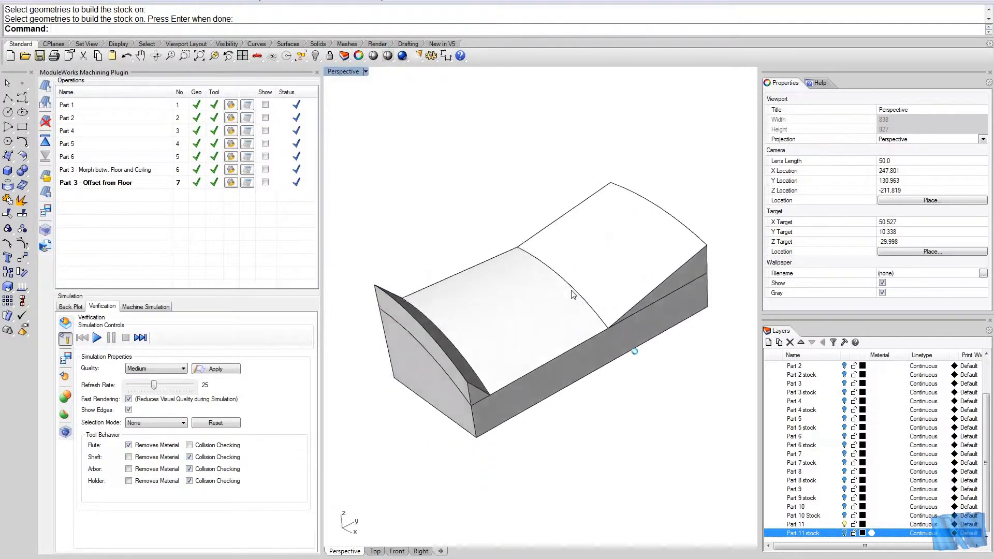
key(Down)
key(Down)
key(Down)
key(Down)
key(Down)
key(Down)
key(Down)
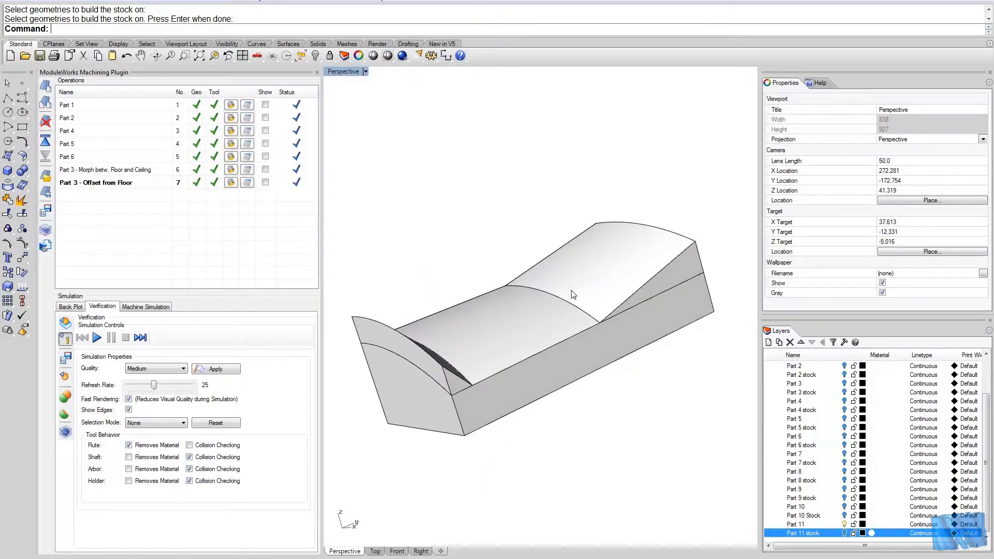
right_drag(573, 294, 426, 190)
- Highlight the end wall and the curved upper surfaces of Part 11 individually, and clear the selection
click(457, 344)
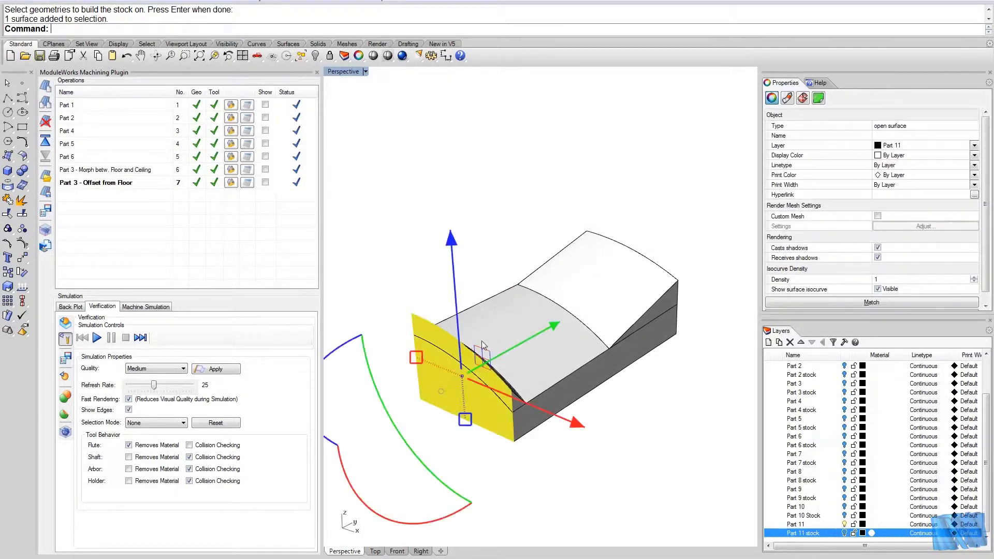
right_drag(559, 331, 587, 276)
key(Escape)
click(455, 332)
click(587, 275)
click(634, 227)
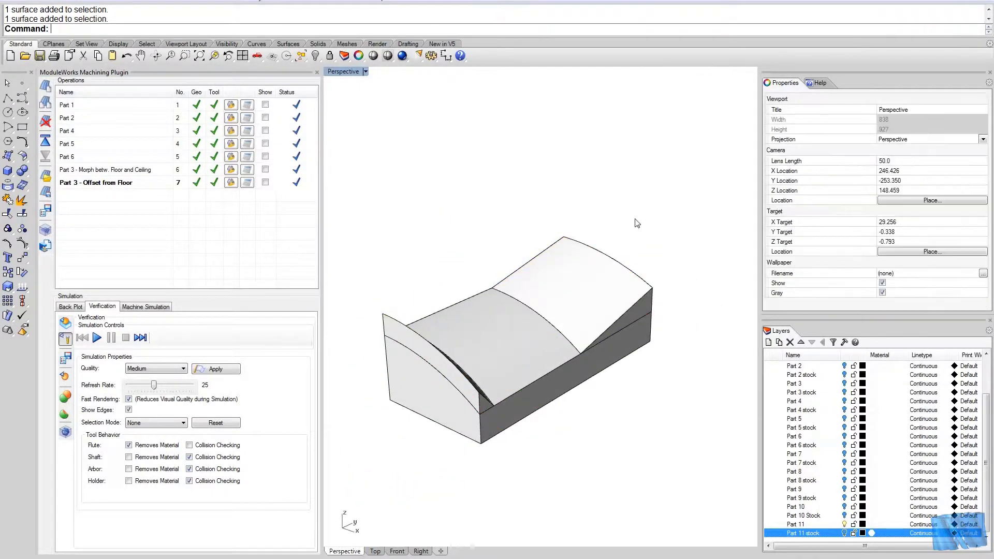
- Show the Part 11 stock layer to compare the stock block with the part, and hide it again
key(Left)
key(Left)
key(Left)
key(Left)
key(Left)
key(Left)
click(844, 533)
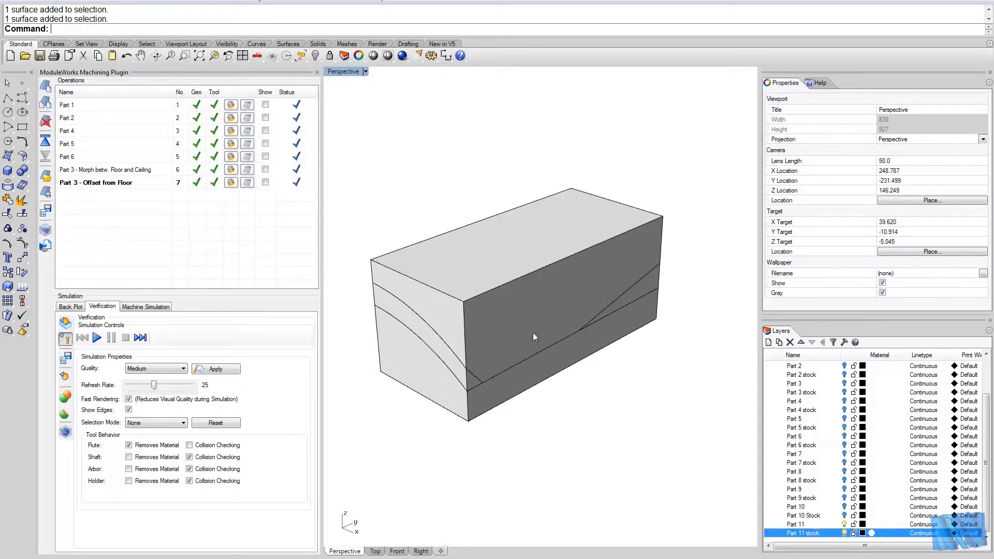
right_drag(532, 328, 526, 297)
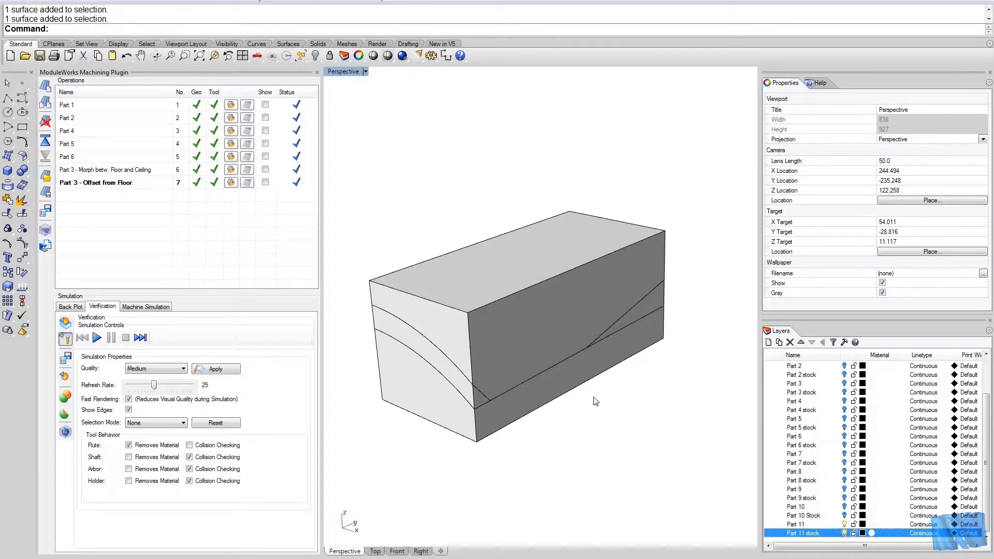
click(844, 532)
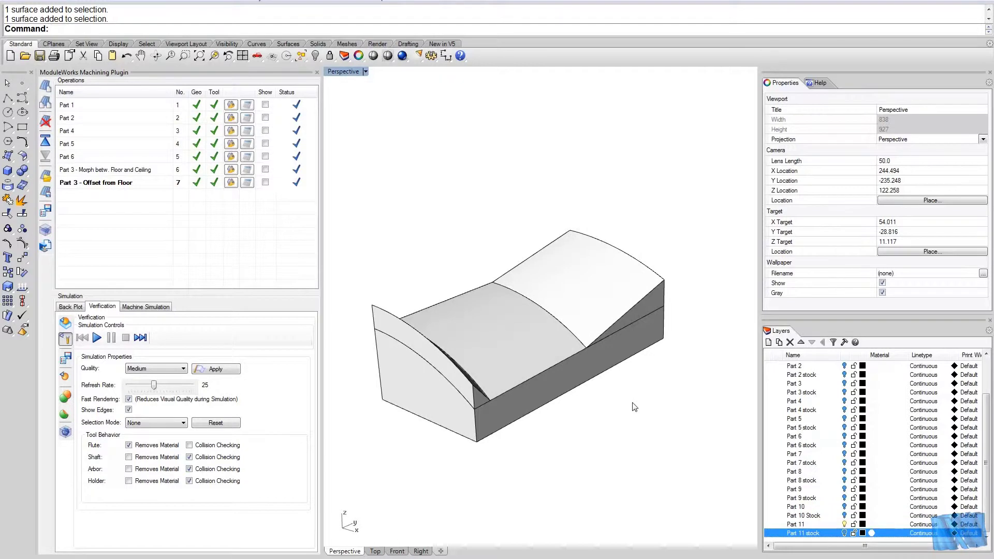
- Show the Part 3 layer and compare its curved floor between the two walls with the surfaces of Part 11
key(ctrl+shift+e)
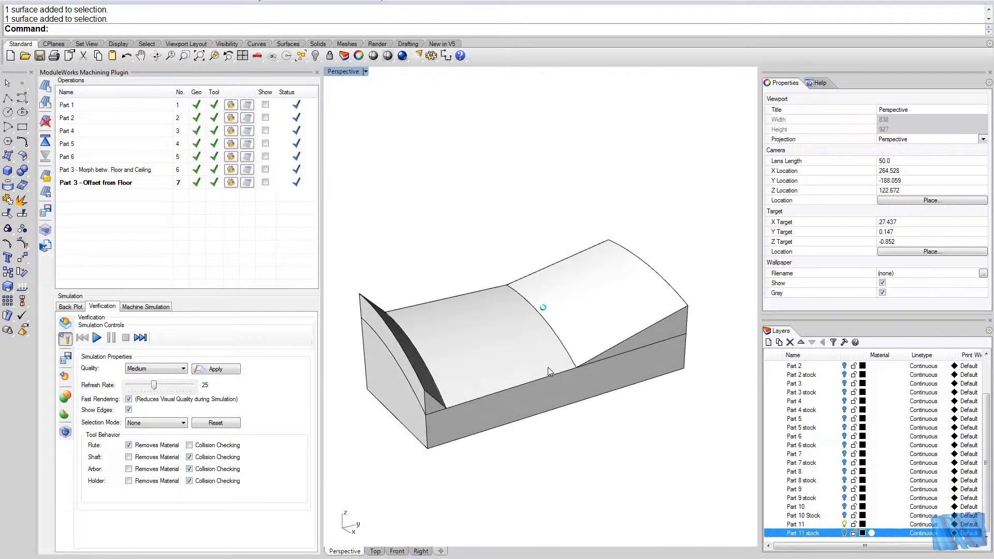
right_drag(531, 355, 505, 343)
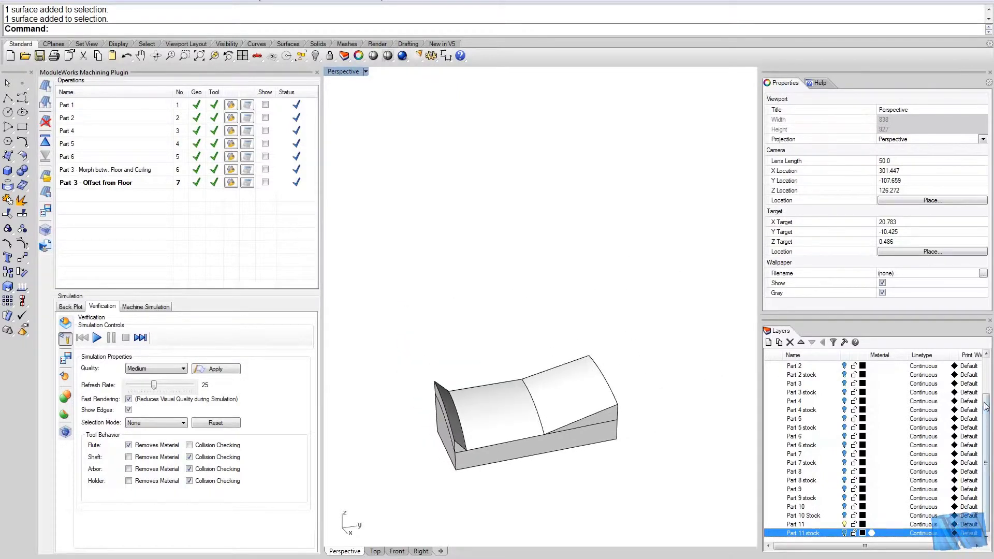
drag(985, 406, 984, 393)
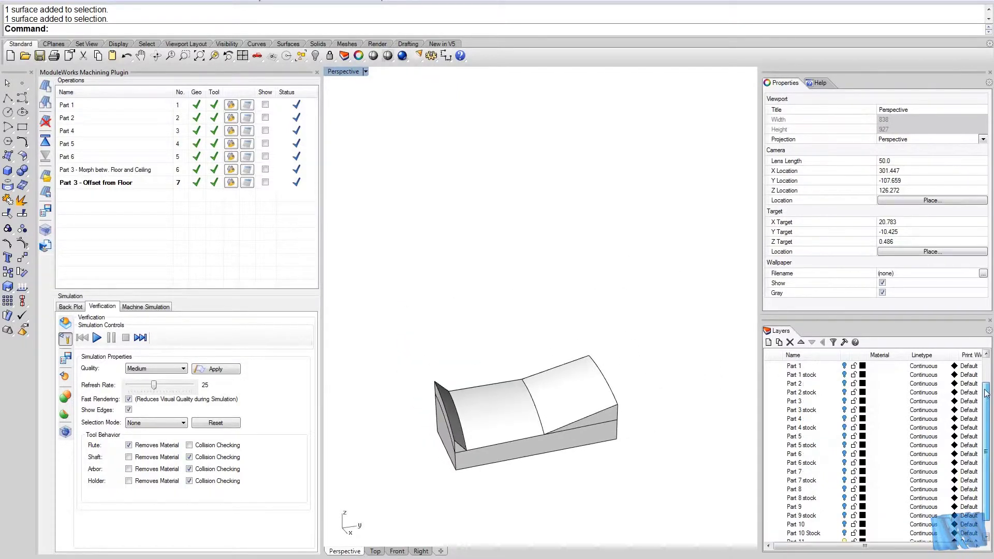
click(847, 402)
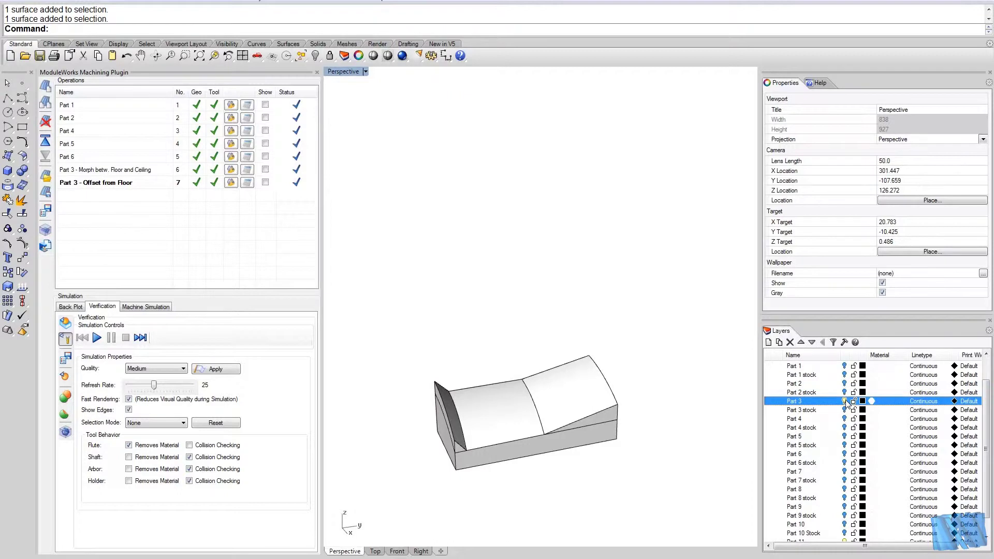
click(845, 401)
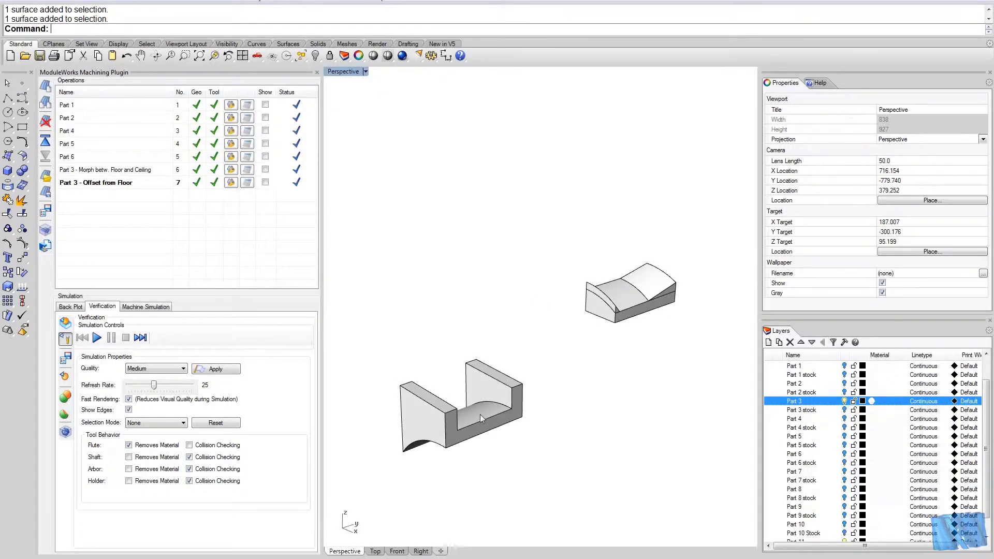
right_drag(491, 399, 473, 411)
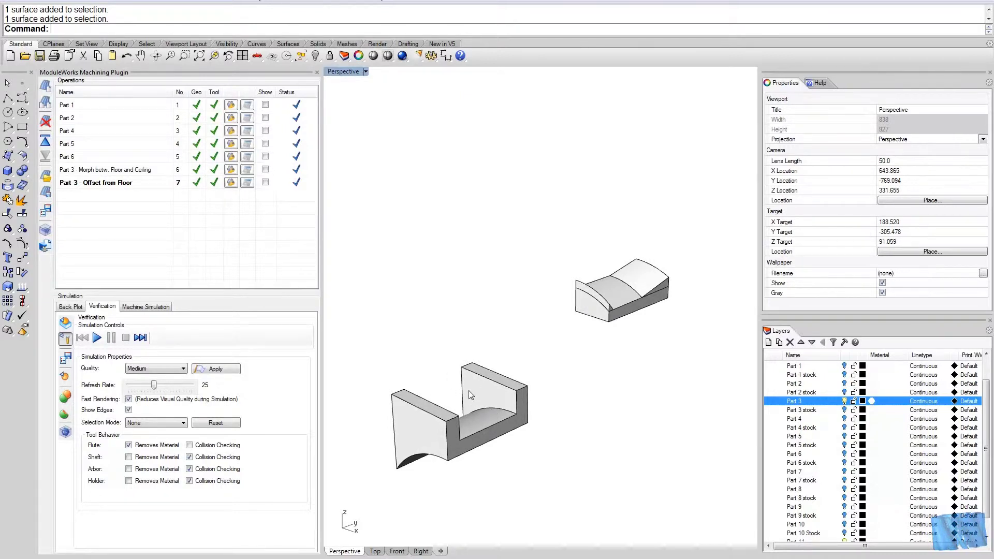
right_drag(482, 408, 450, 412)
key(Left)
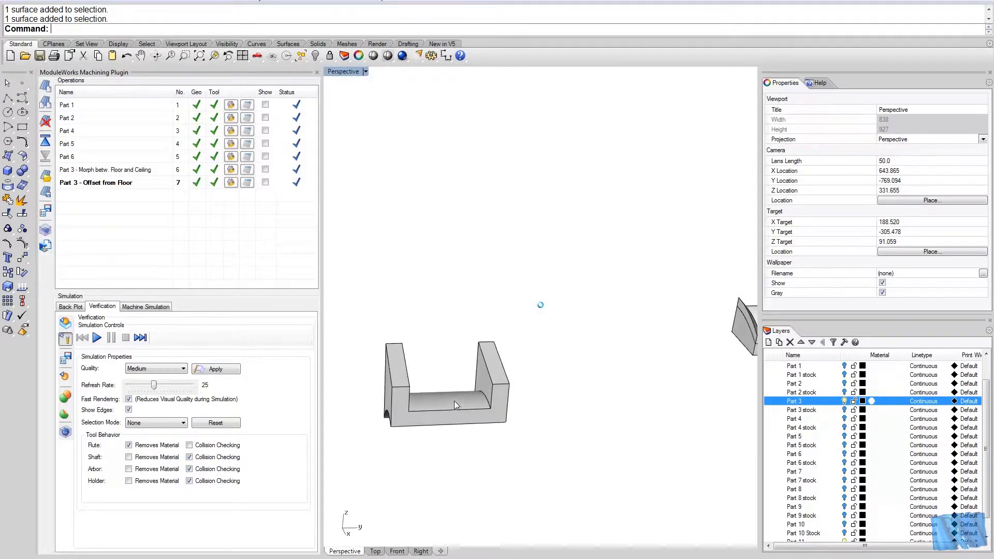
key(Right)
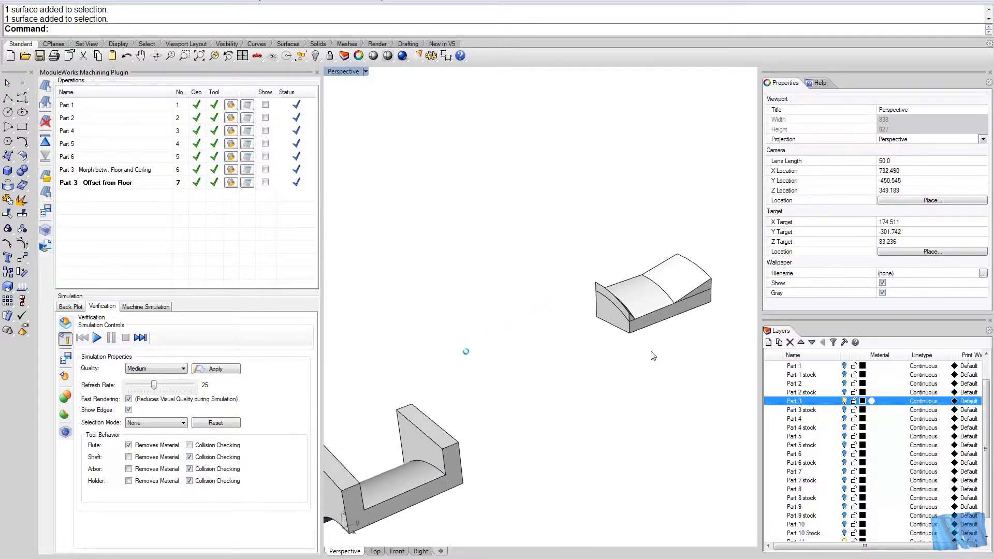
scroll(666, 361, up, 6)
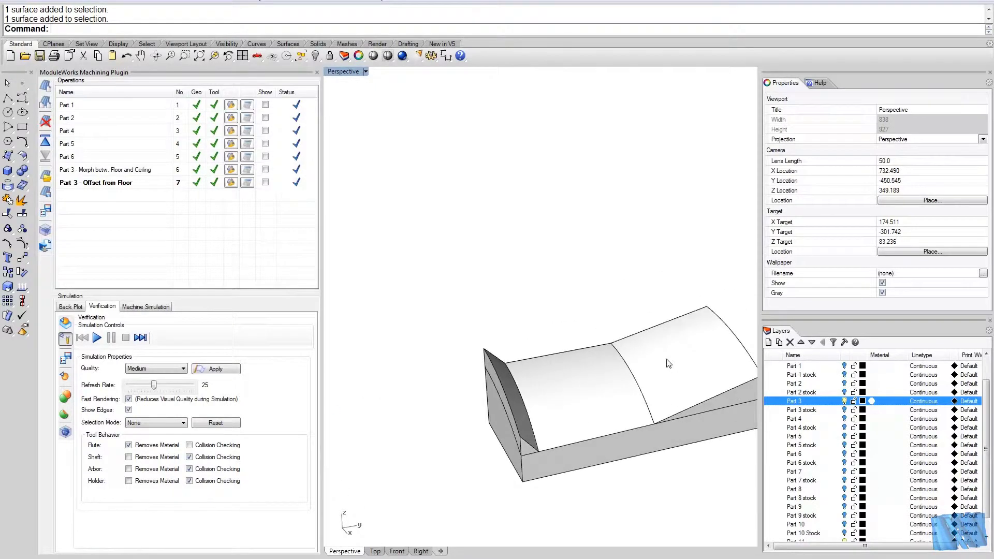
mouse_move(599, 378)
right_down()
mouse_move(563, 380)
mouse_move(550, 367)
right_up()
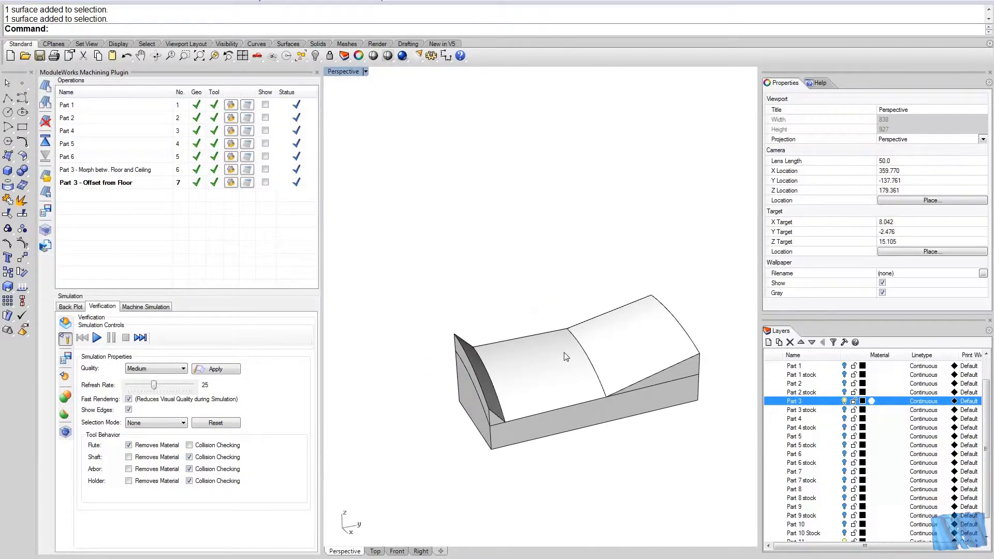
- Pick the curved floor surface next to Part 11's end wall, and briefly display the Part 11 stock around it
click(528, 358)
click(534, 323)
scroll(848, 465, down, 2)
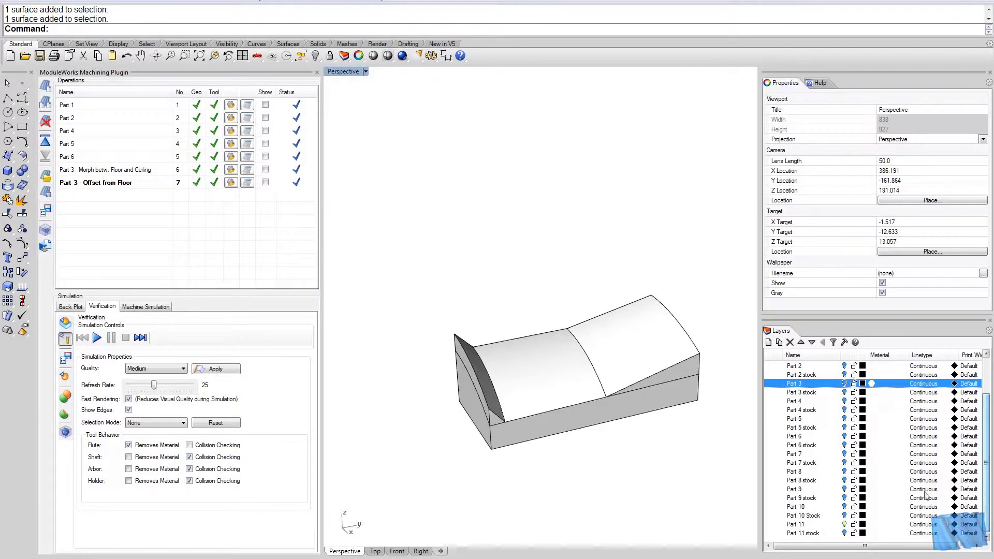
click(843, 533)
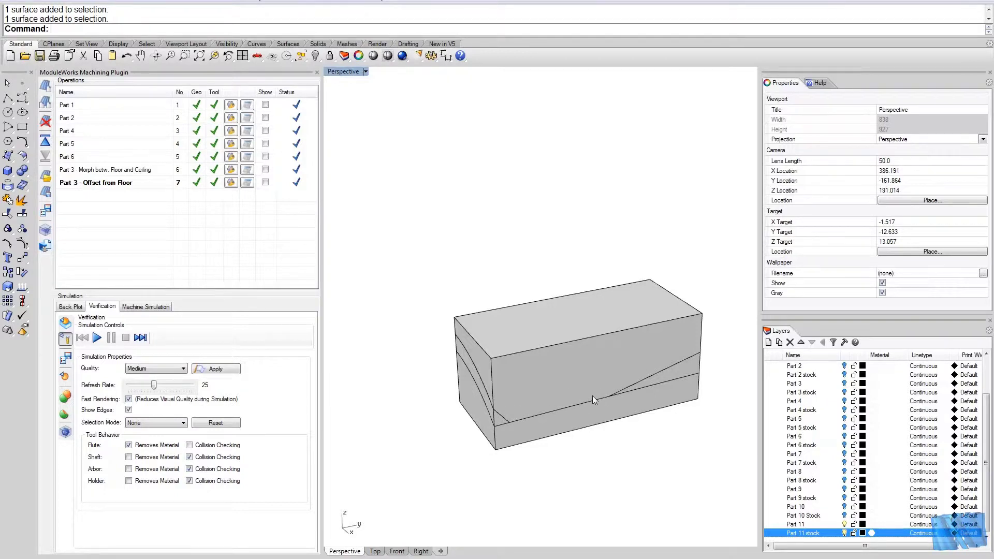
click(844, 533)
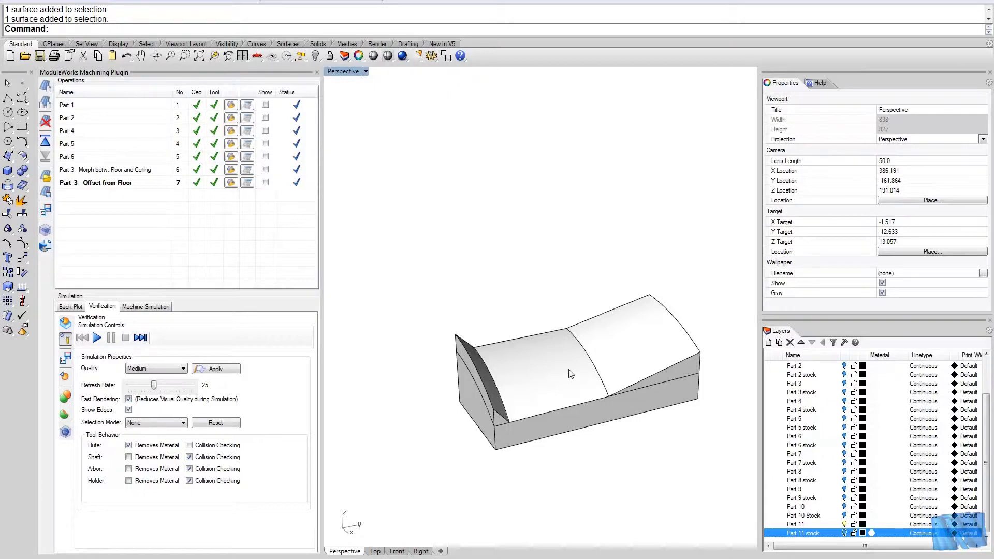
- Select the curved floor surface beside Part 11's end wall, inspect it from above and below, and deselect it
right_drag(573, 366, 572, 337)
mouse_move(532, 306)
right_down()
mouse_move(501, 308)
mouse_move(540, 306)
right_up()
right_drag(679, 341, 542, 328)
click(537, 312)
click(564, 334)
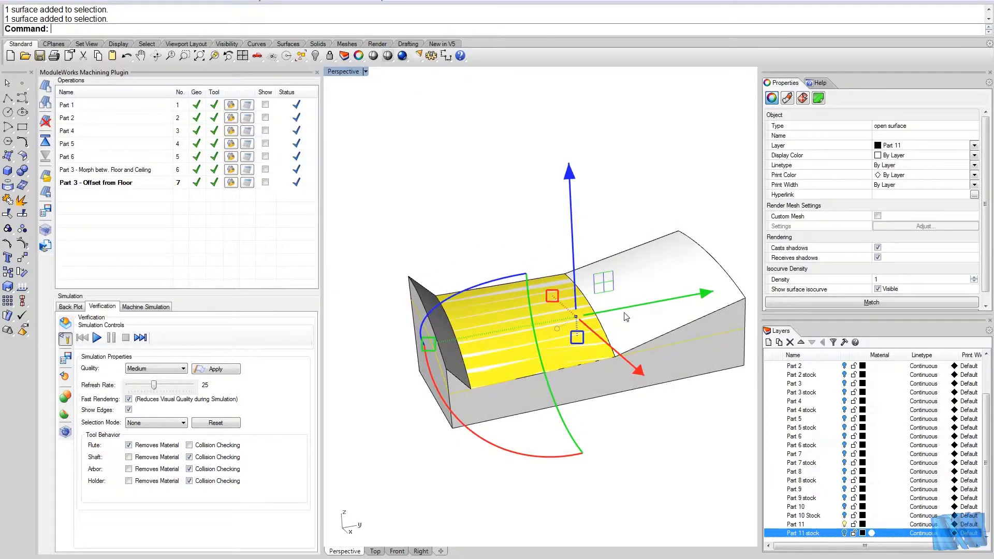
mouse_move(626, 317)
right_down()
mouse_move(532, 197)
mouse_move(616, 333)
mouse_move(451, 302)
mouse_move(621, 305)
right_up()
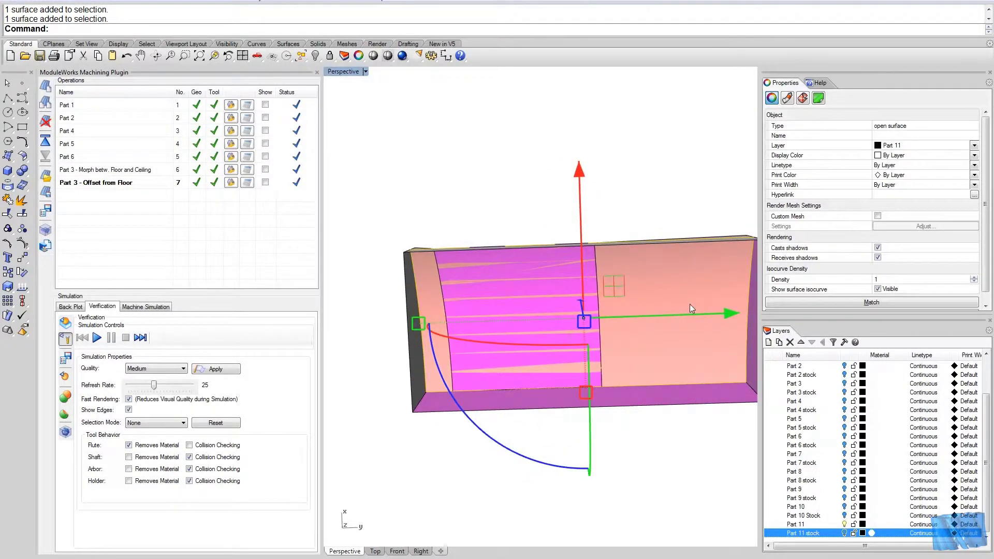
right_drag(690, 304, 518, 285)
right_drag(607, 263, 583, 243)
right_drag(561, 313, 540, 307)
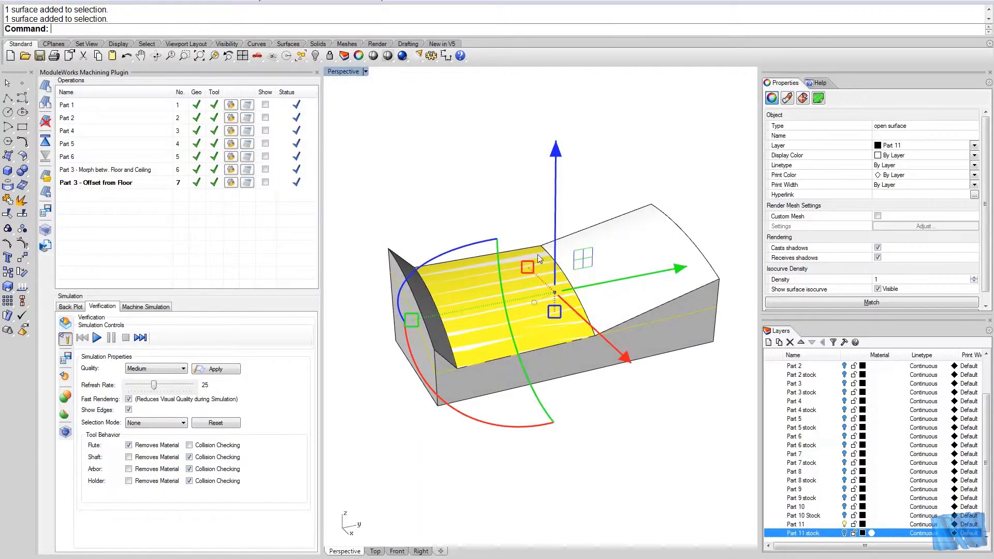
key(Left)
key(Left)
key(Left)
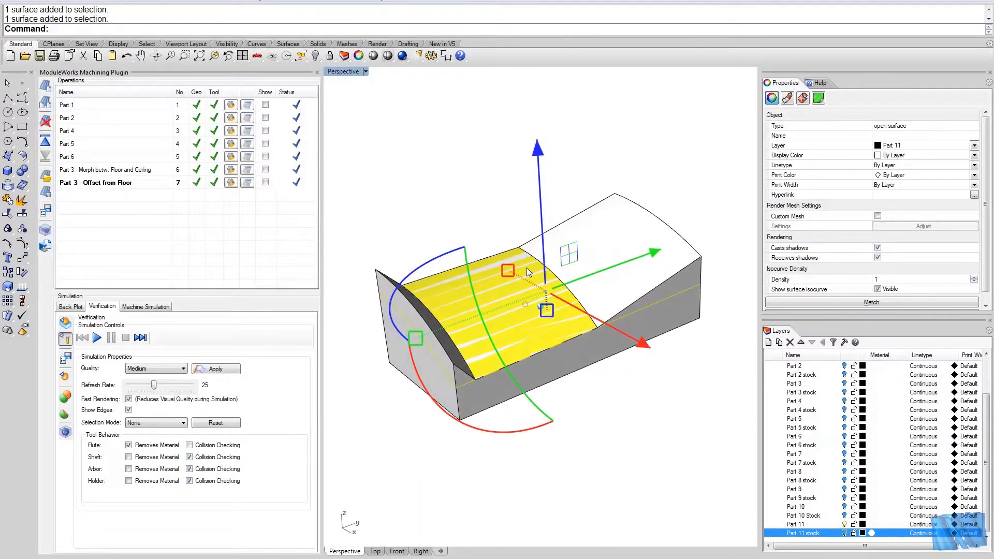
key(Left)
key(Left)
key(Left)
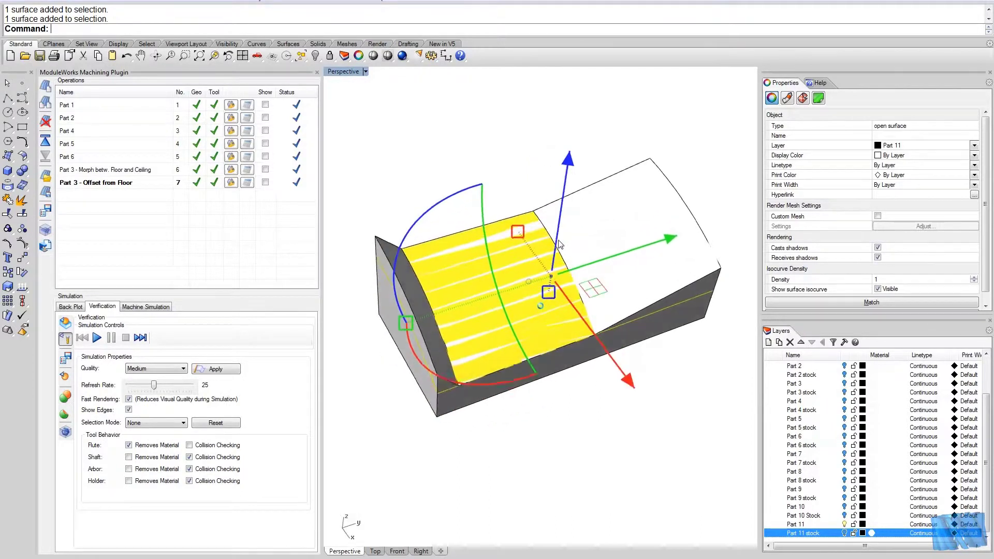
key(Left)
key(Left)
key(Left)
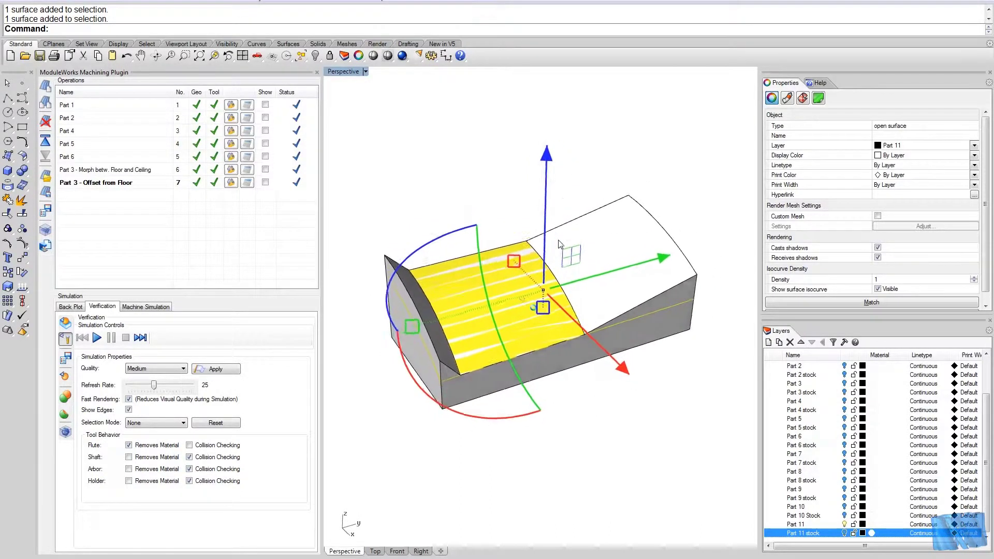
right_drag(558, 239, 594, 223)
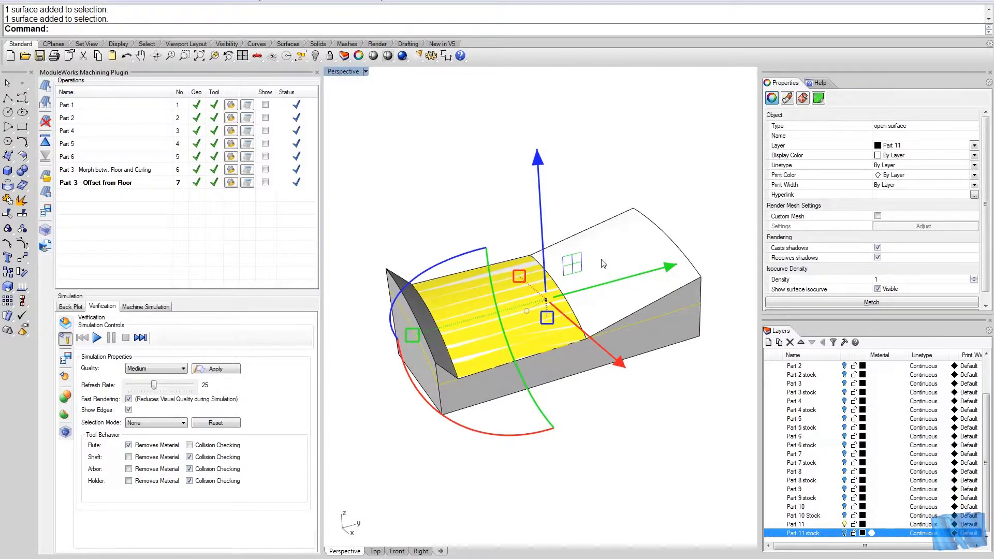
right_drag(605, 284, 602, 284)
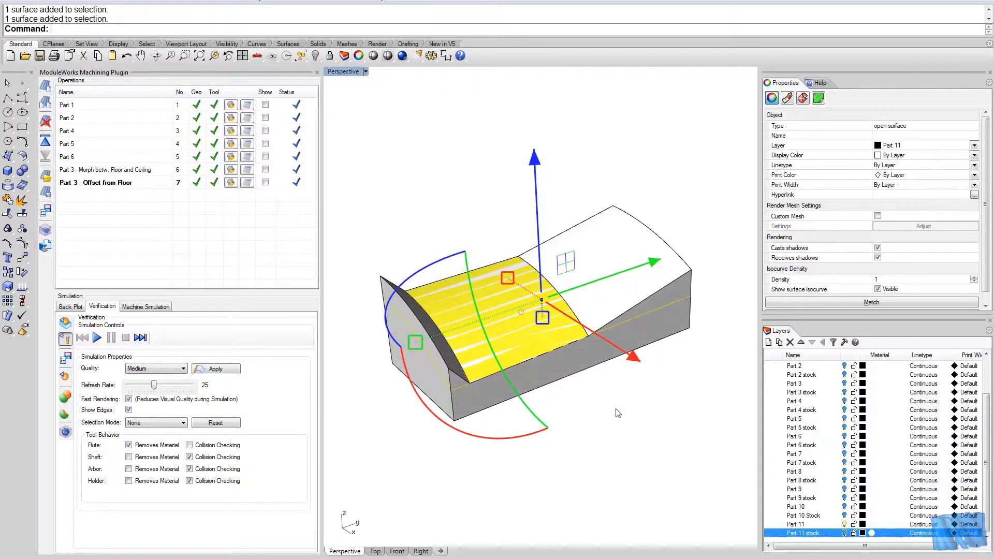
click(604, 384)
right_drag(591, 350, 591, 350)
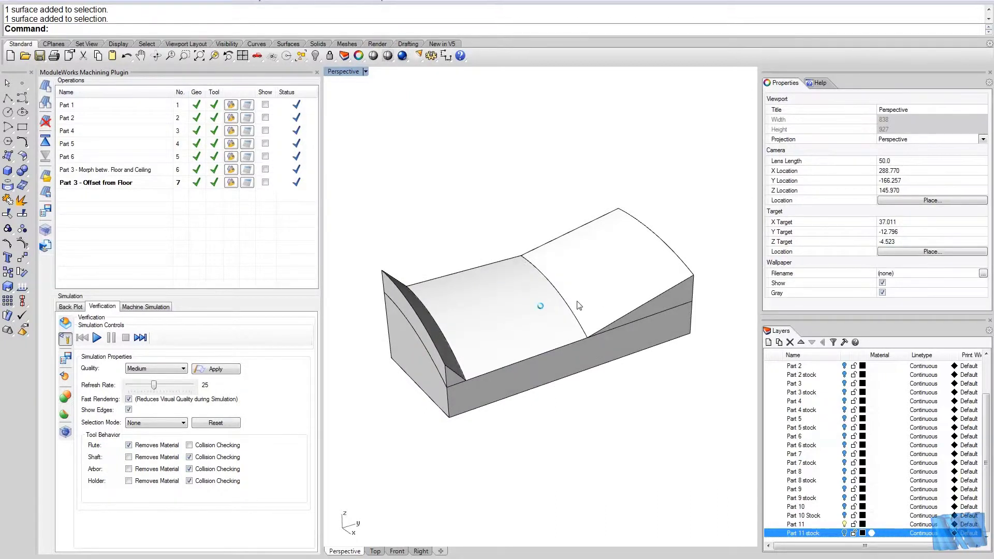
right_drag(577, 301, 587, 300)
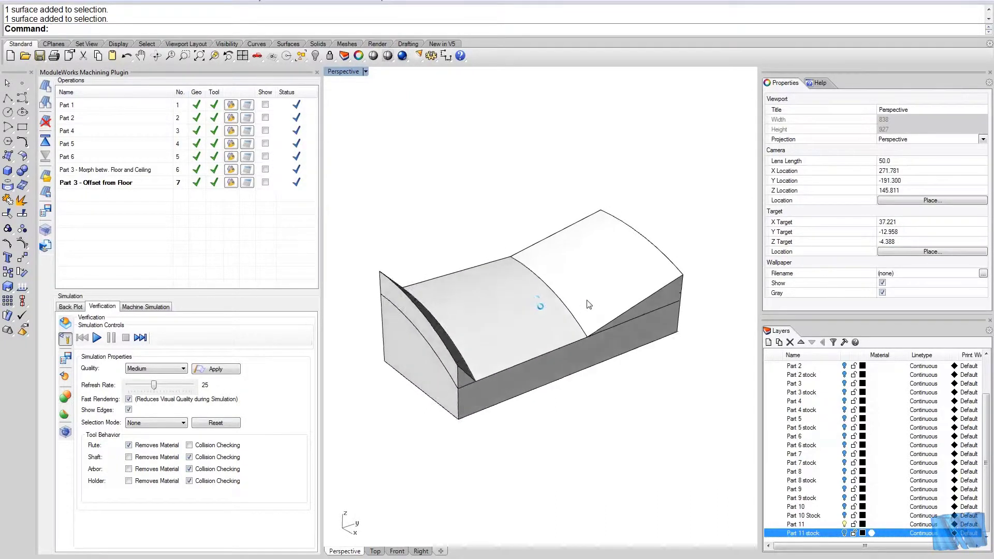
key(Left)
key(Left)
key(Left)
key(Left)
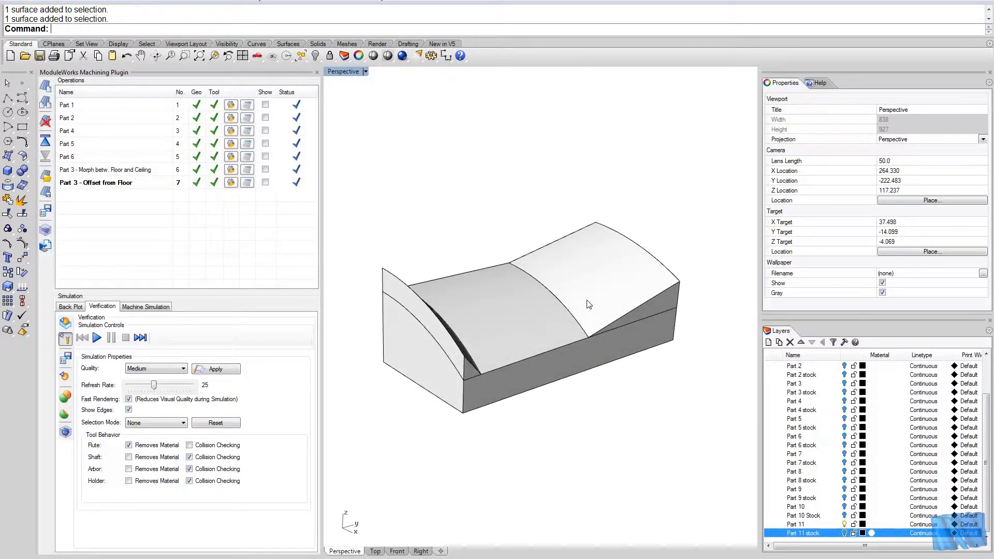
- Duplicate the operation Part 3 - Offset from Floor and name the copy Part 11 - Offset from Floor
right_drag(586, 301, 594, 300)
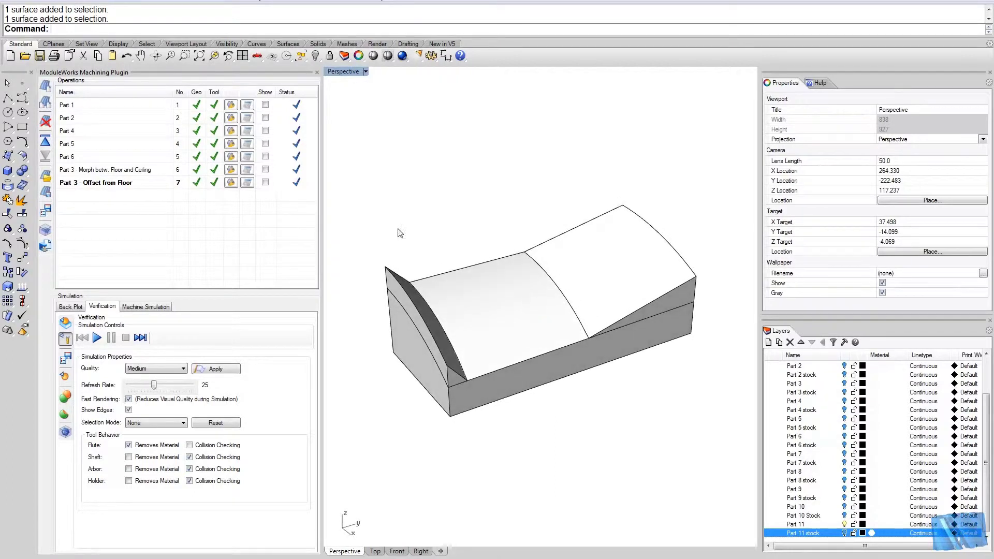
double_click(125, 187)
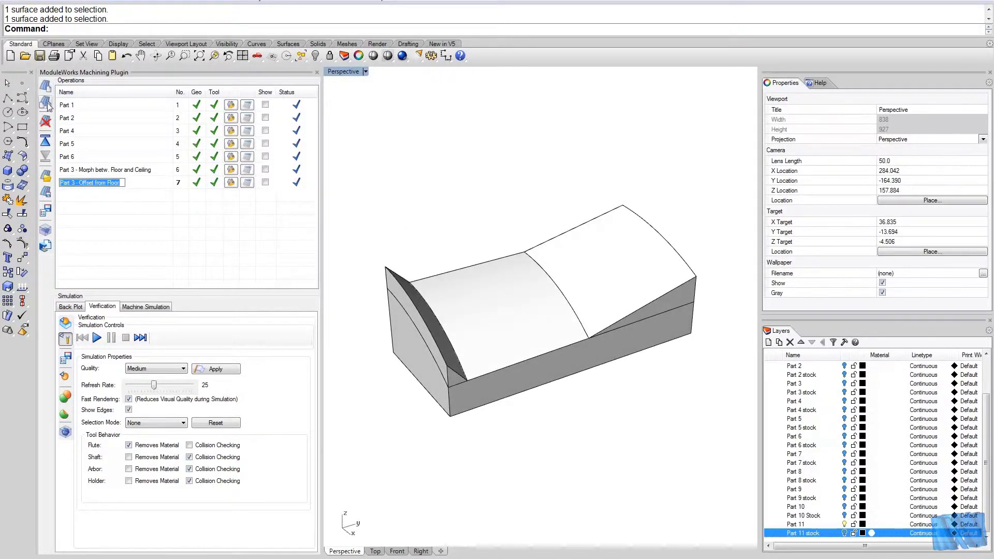
click(134, 200)
click(106, 198)
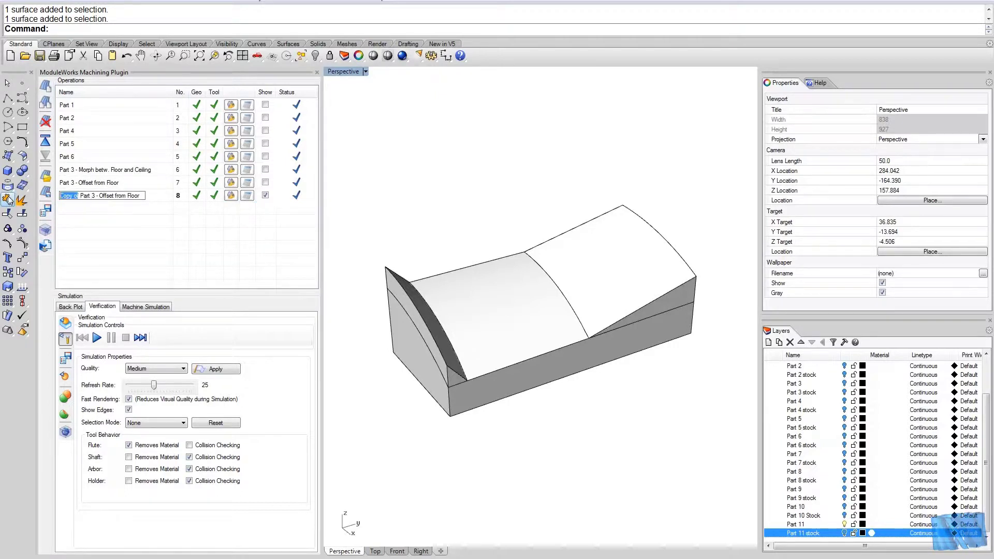
key(BackSpace)
key(Return)
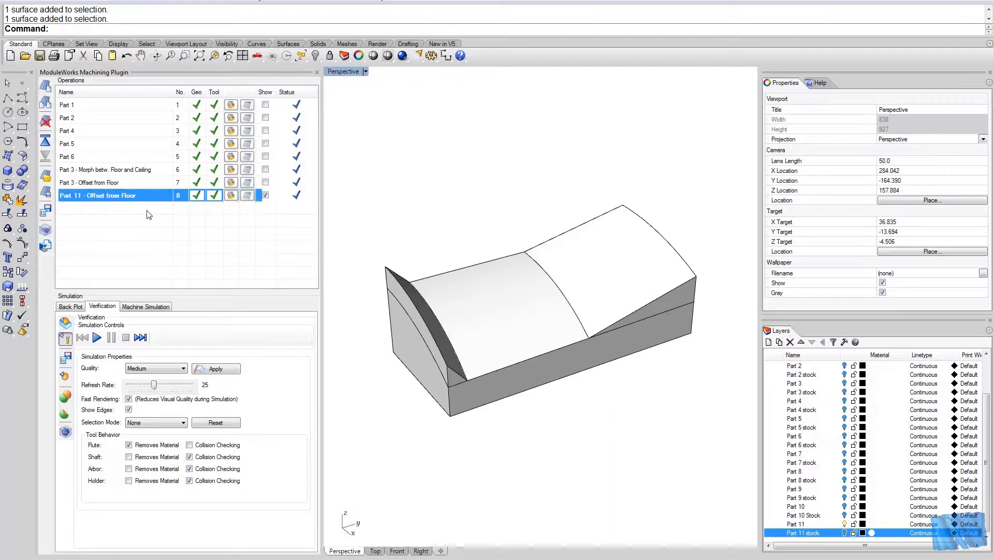
- Edit the Part 11 - Offset from Floor parameters and assign Part 11's curved floor surface as the floor
click(233, 196)
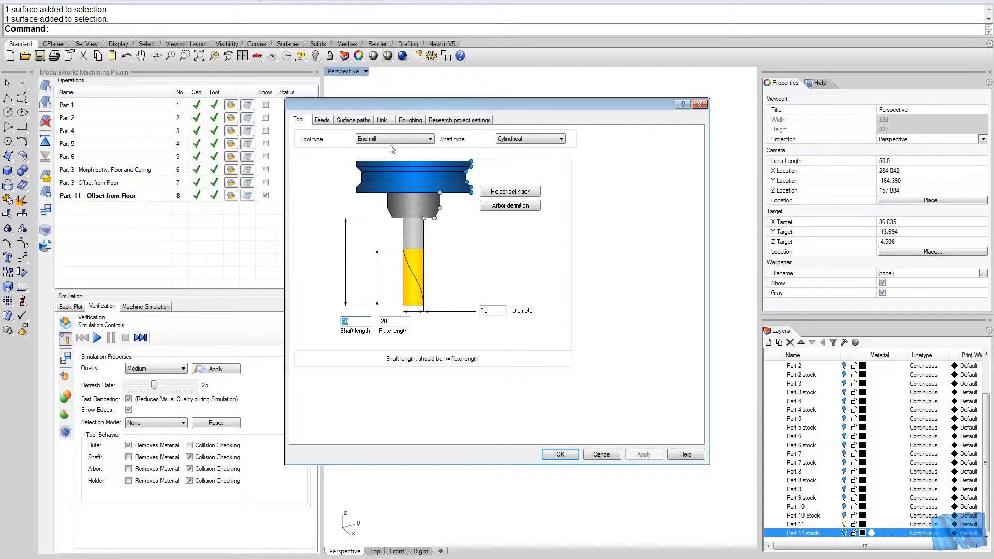
drag(377, 101, 503, 105)
click(478, 123)
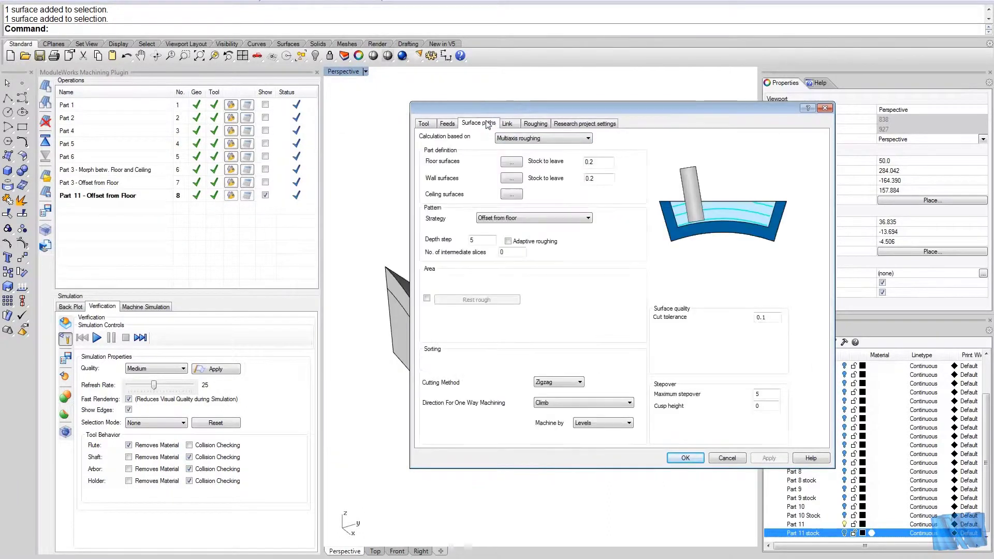
click(512, 162)
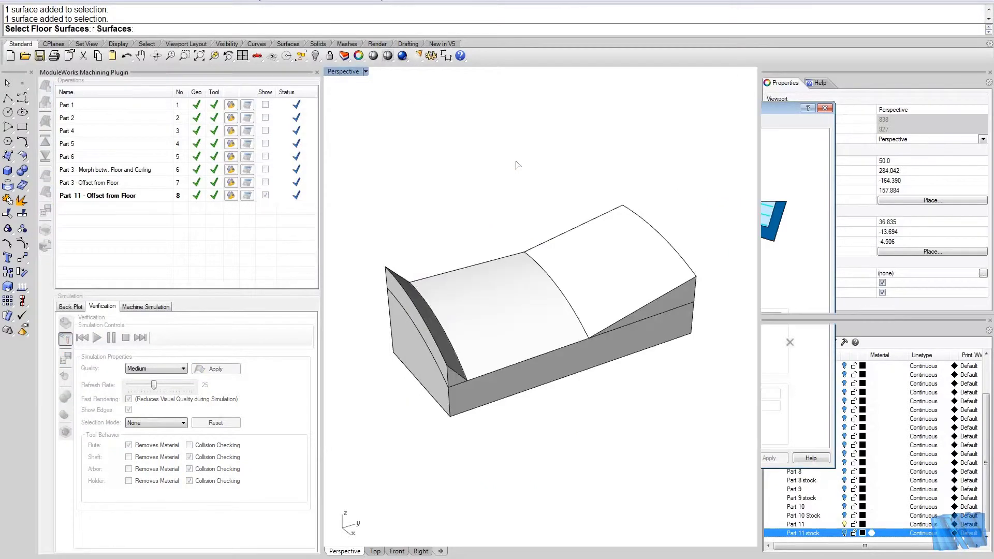
right_drag(541, 337, 526, 223)
key(Return)
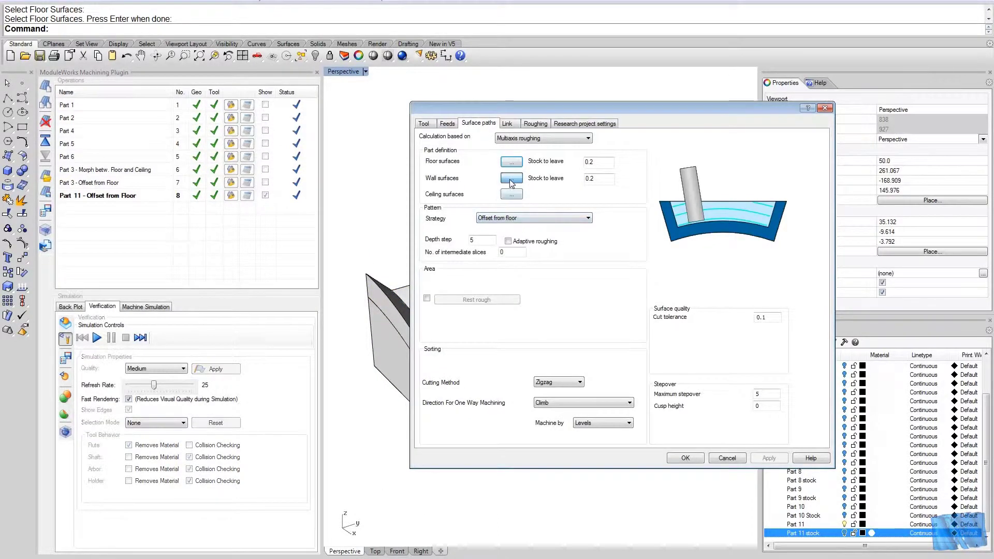
- Assign the Part 11 surfaces as the wall surfaces of the roughing operation
click(511, 180)
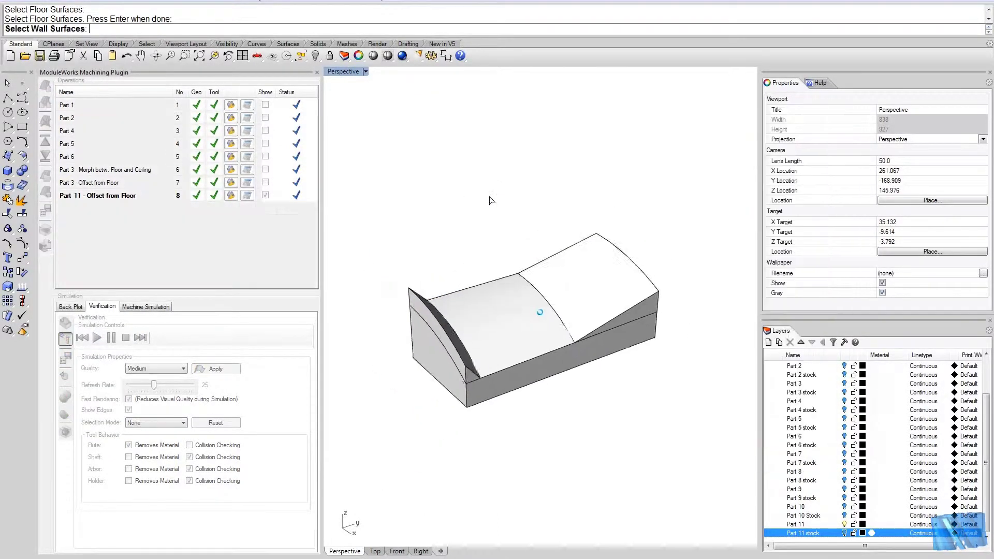
drag(433, 233, 667, 413)
key(Return)
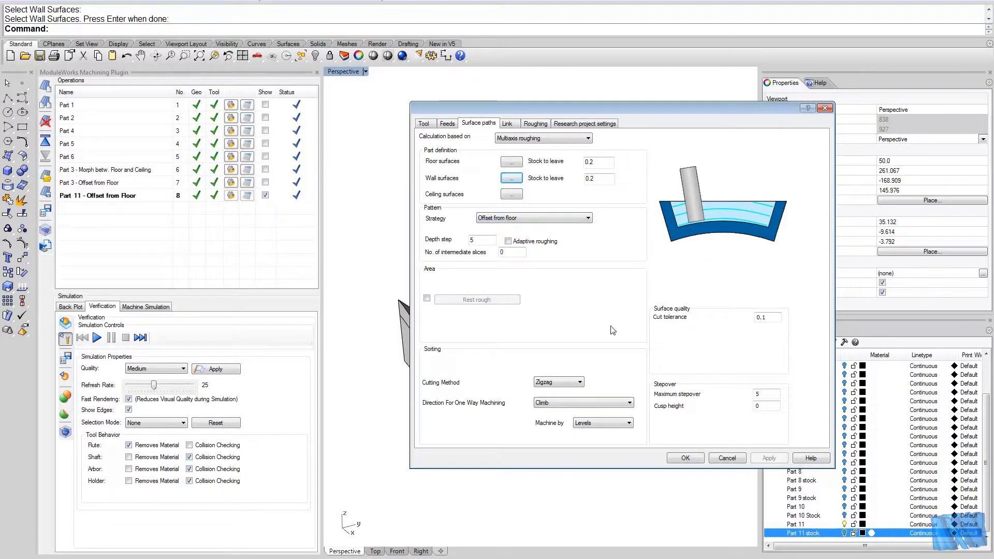
- Define the operation's roughing stock from the Part 11 stock block, showing its layer in place of the Part 11 layer
click(535, 124)
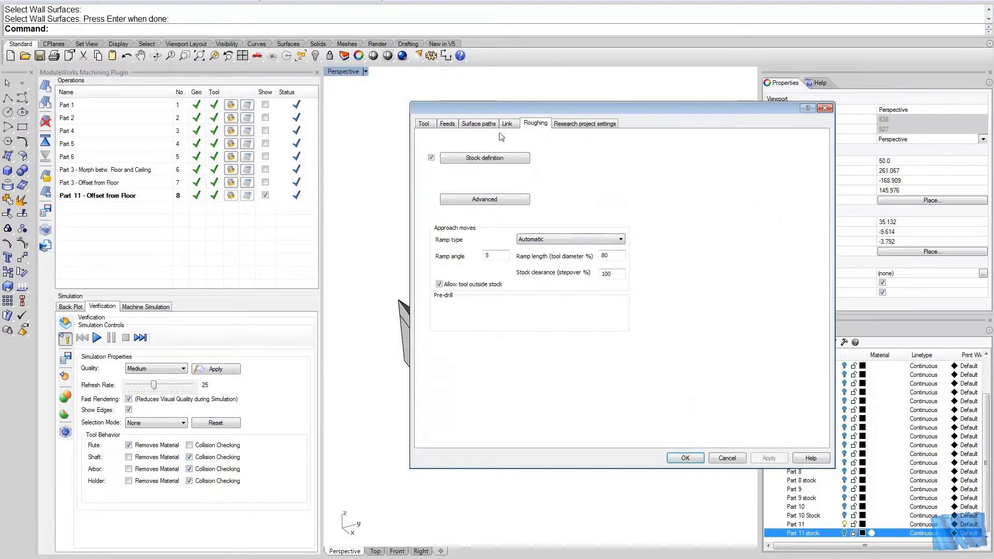
click(495, 164)
click(514, 201)
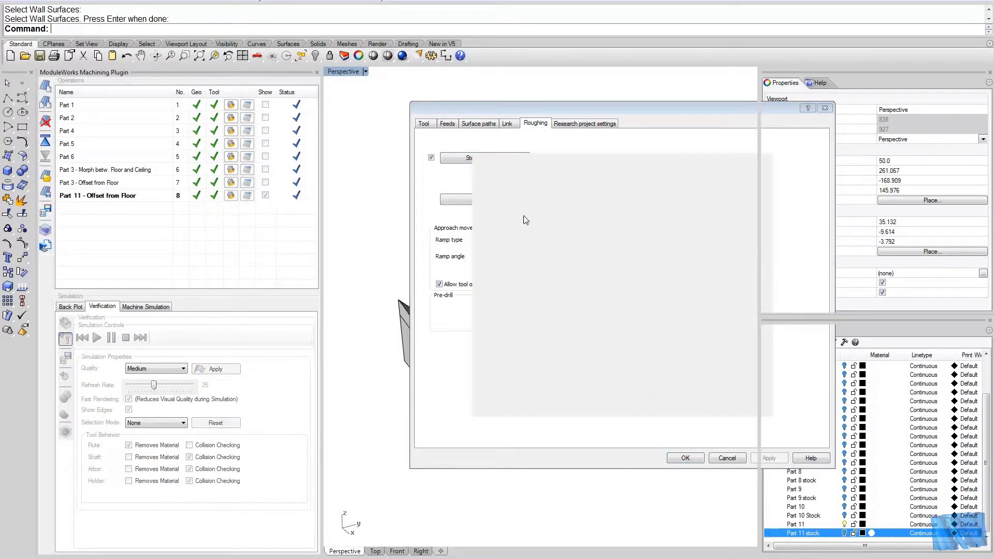
click(844, 525)
click(844, 533)
drag(371, 199, 651, 416)
key(Return)
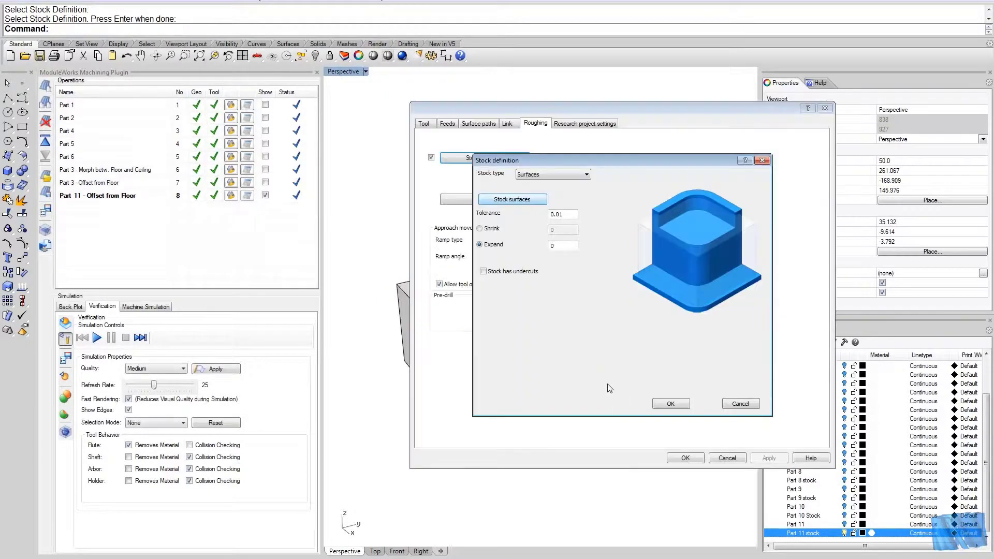
- Accept the stock definition and operation parameters, and calculate the Part 11 - Offset from Floor toolpath
click(673, 404)
click(677, 457)
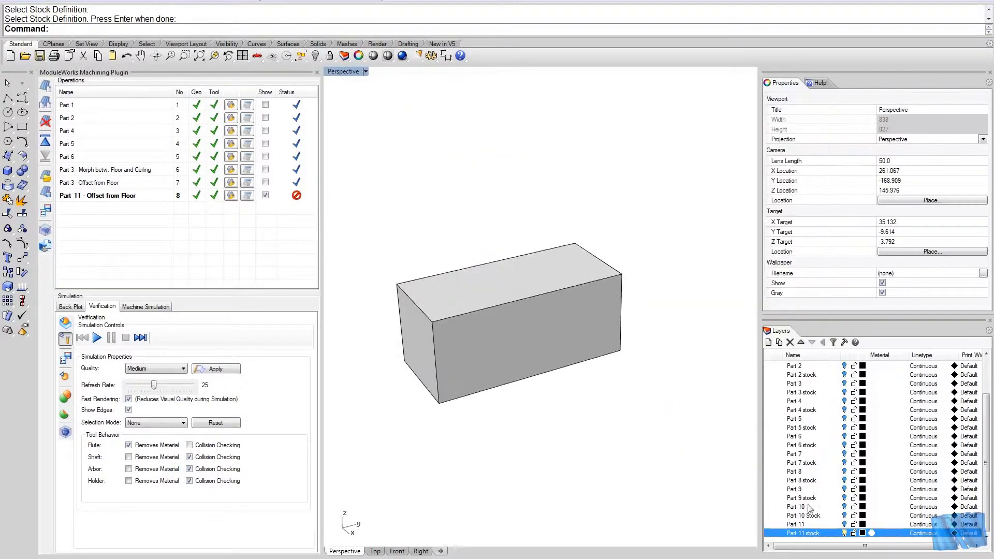
click(247, 196)
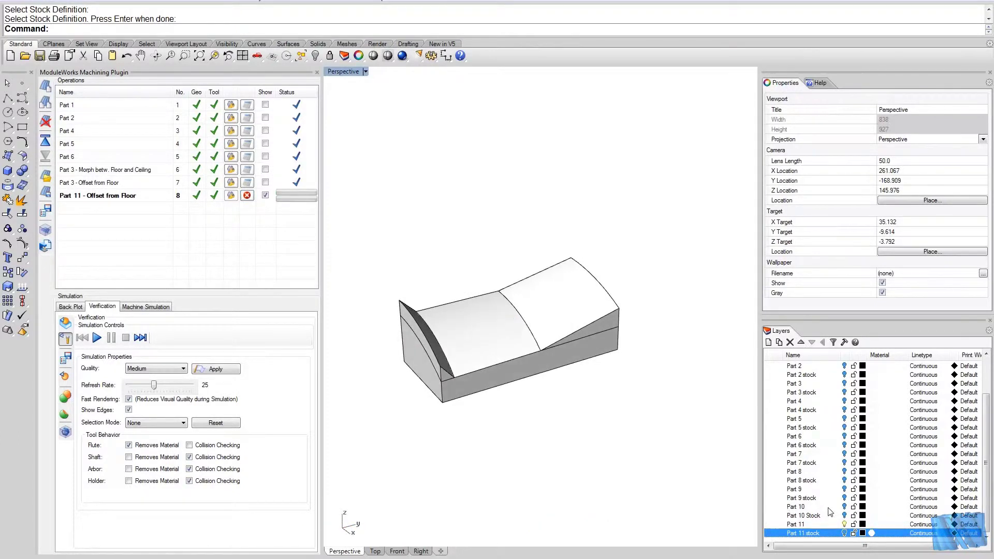
- Show only the Part 11 stock block and apply it as the simulation stock geometry with offset 0,0
click(846, 524)
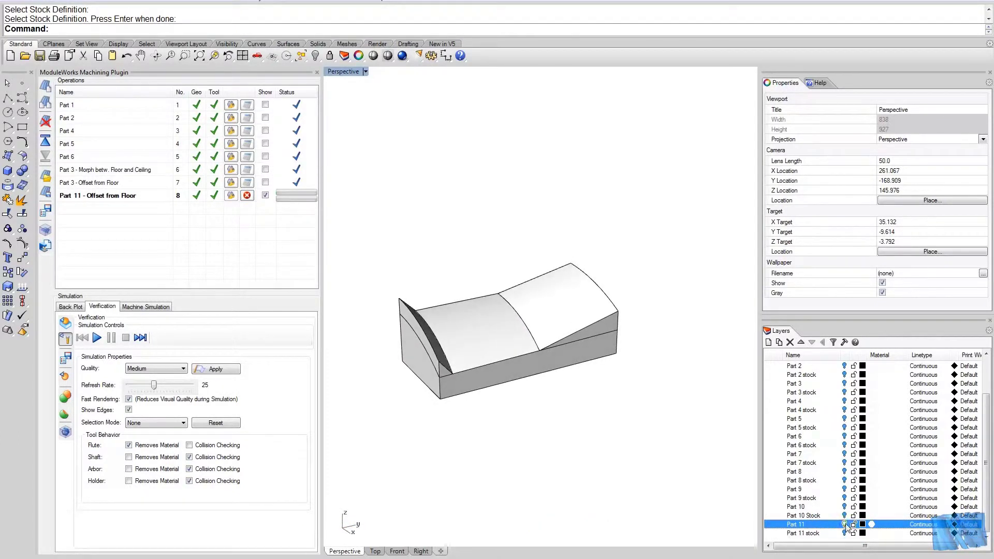
click(844, 533)
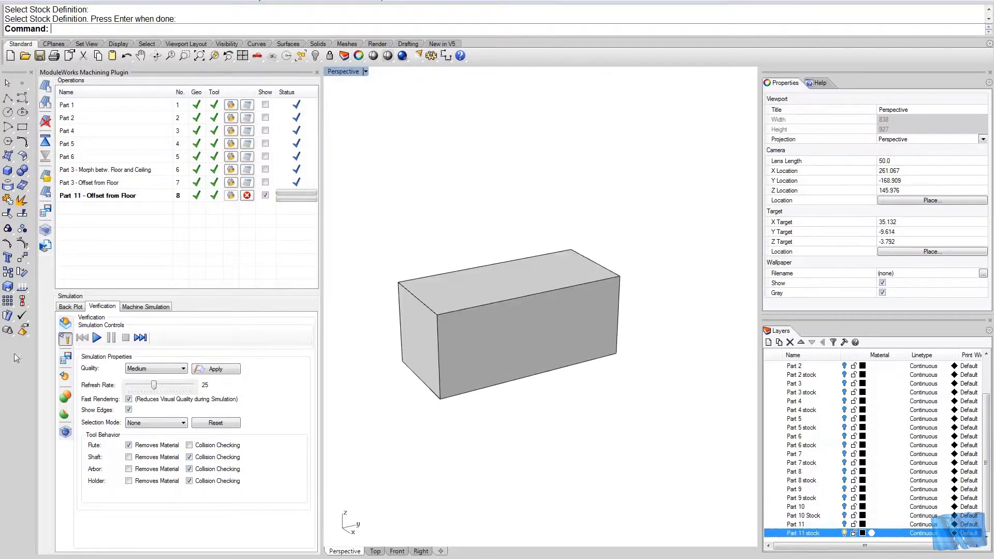
click(46, 230)
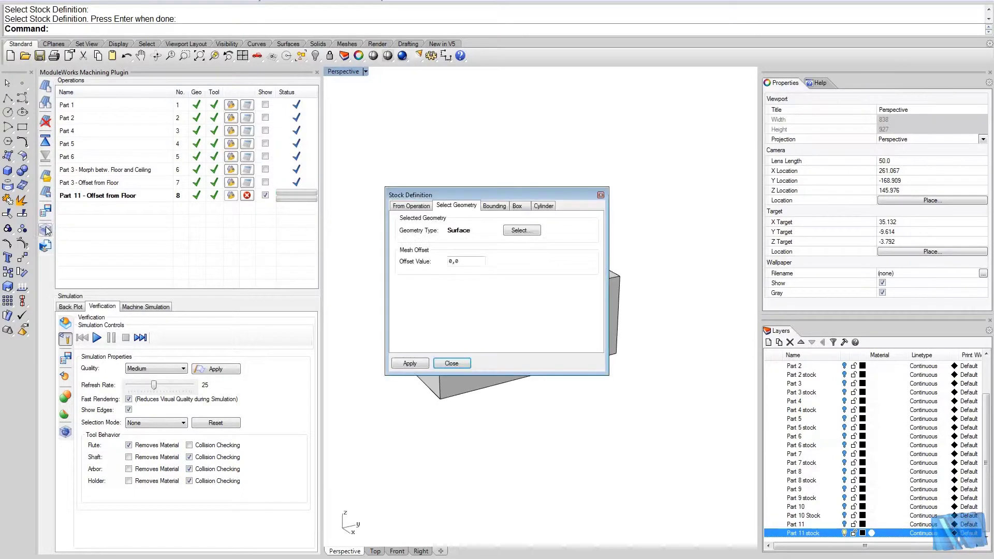
click(521, 231)
drag(378, 181, 685, 454)
key(Return)
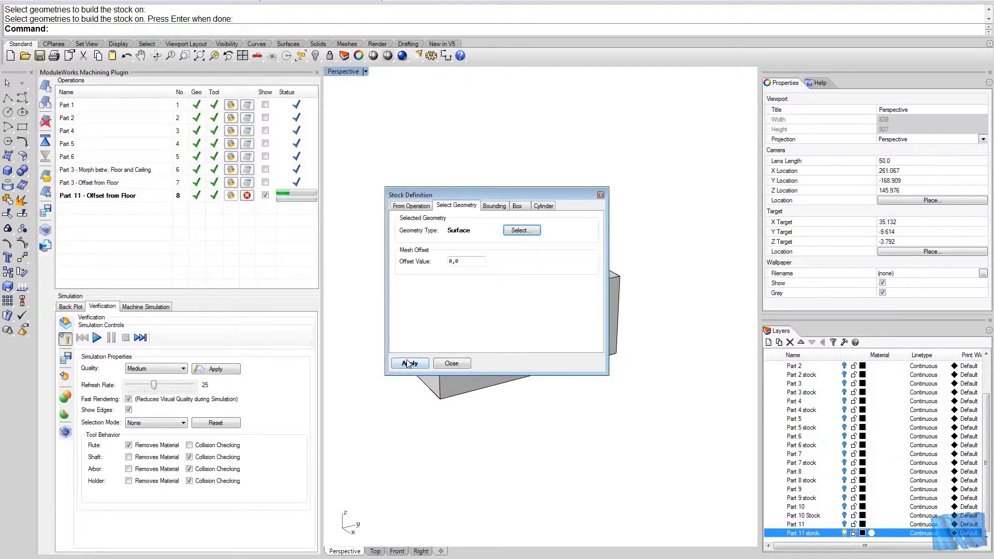
click(451, 363)
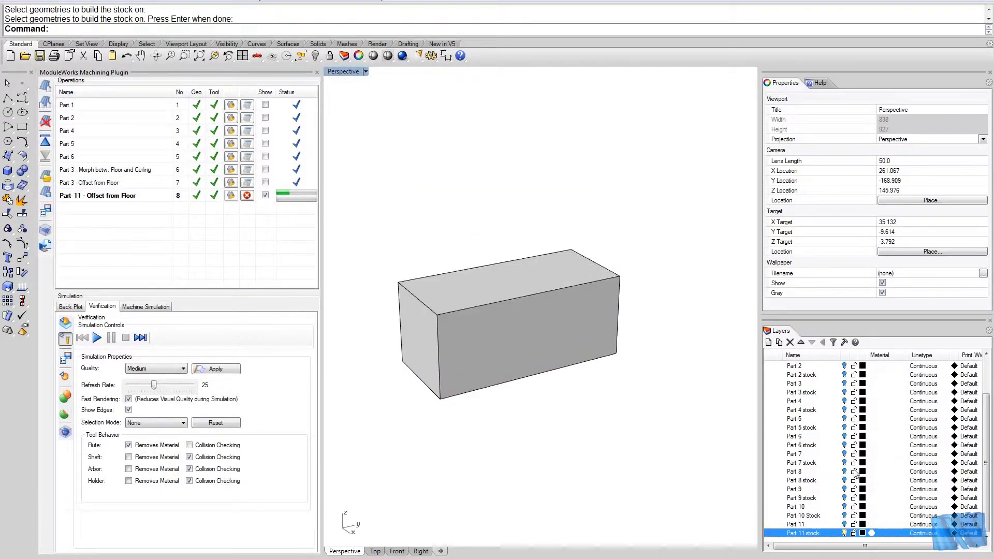
- Hide the Part 11 stock layer and show the Part 11 layer again
click(844, 533)
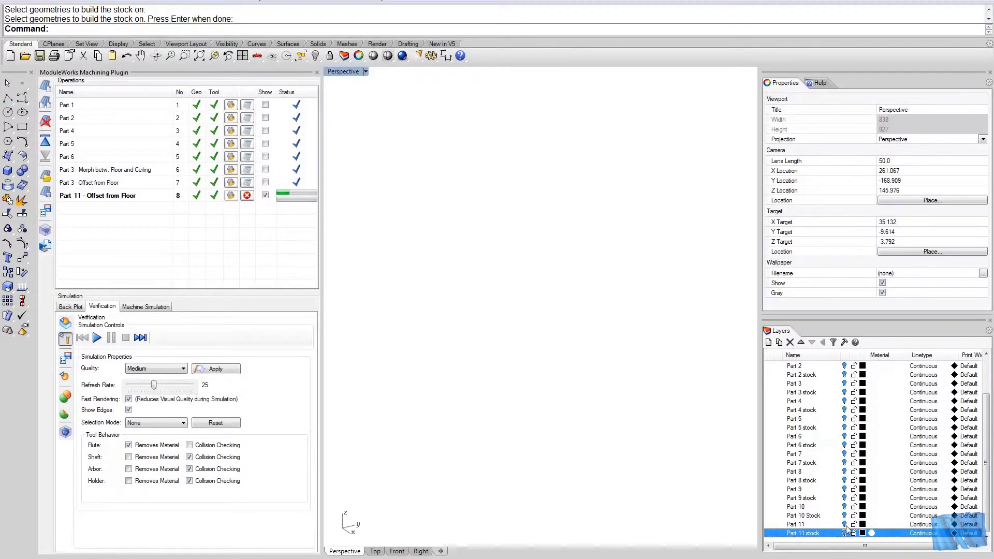
click(844, 525)
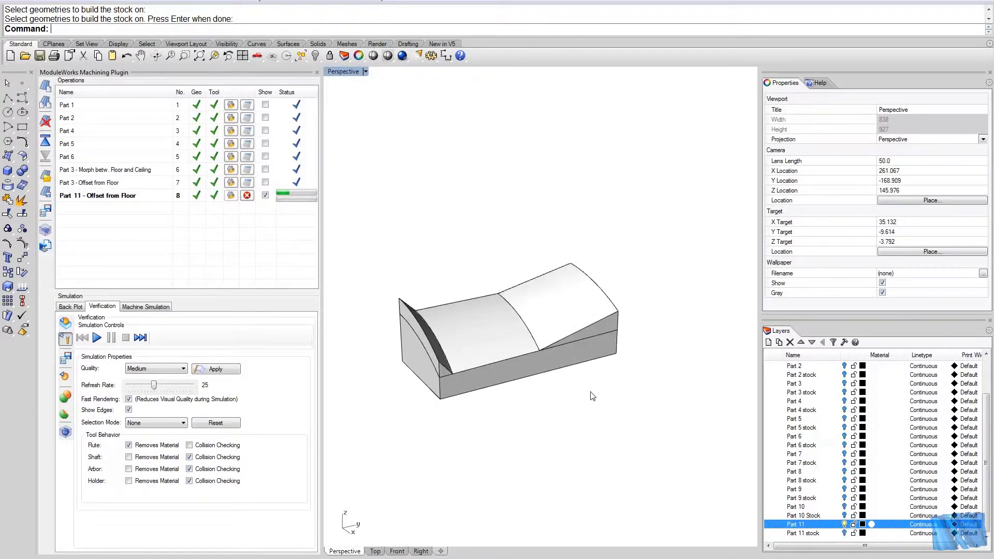
right_drag(576, 308, 579, 300)
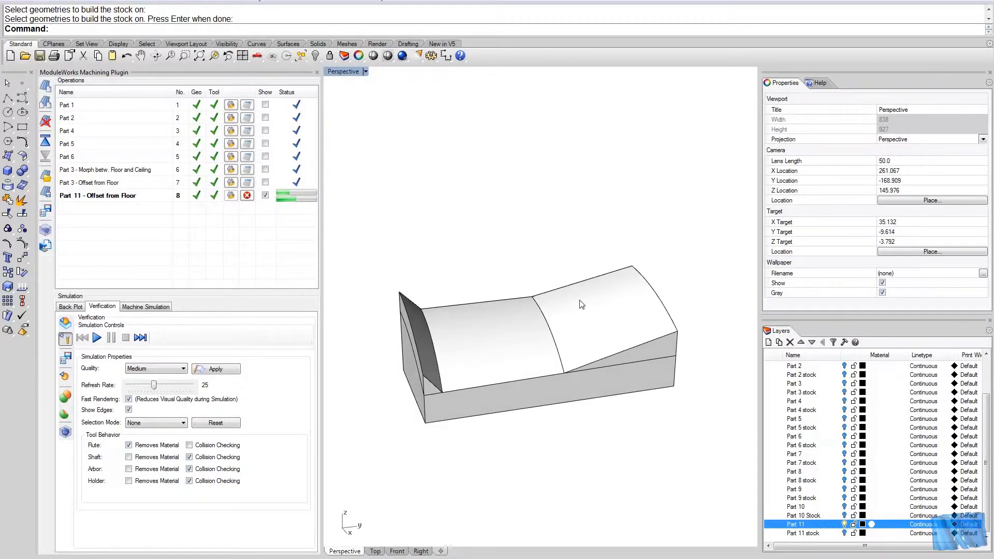
right_drag(580, 301, 579, 301)
- Examine the calculated toolpath above Part 11's curved floor and end wall from the side
key(Left)
key(Left)
key(Left)
key(Left)
key(Left)
key(Left)
key(Left)
key(Left)
key(Left)
key(Left)
key(Left)
key(Left)
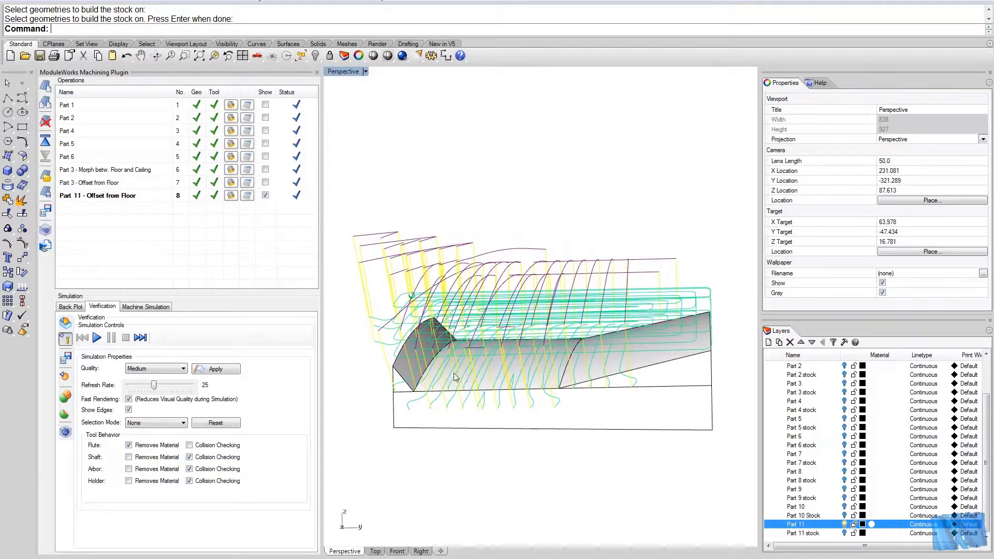
key(Left)
key(Left)
key(Left)
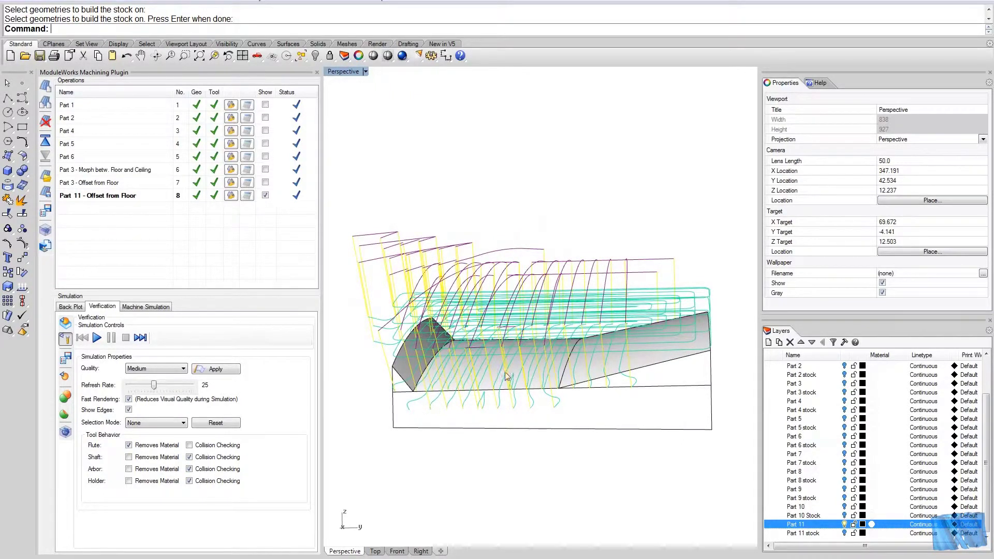
right_drag(529, 388, 624, 295)
click(601, 419)
click(648, 163)
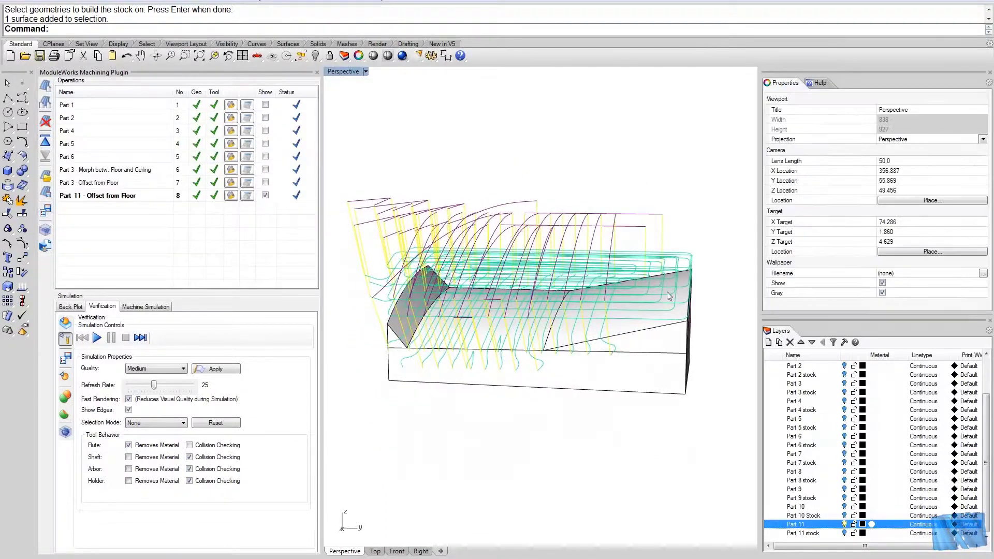
- Hide the Part 11 geometry and run the verification simulation of the Part 11 - Offset from Floor operation
click(844, 533)
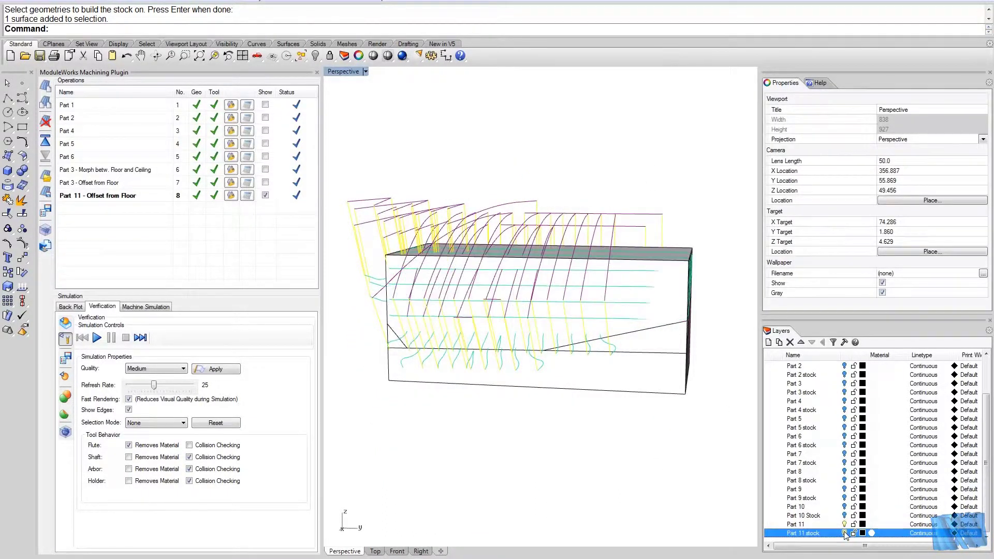
click(847, 525)
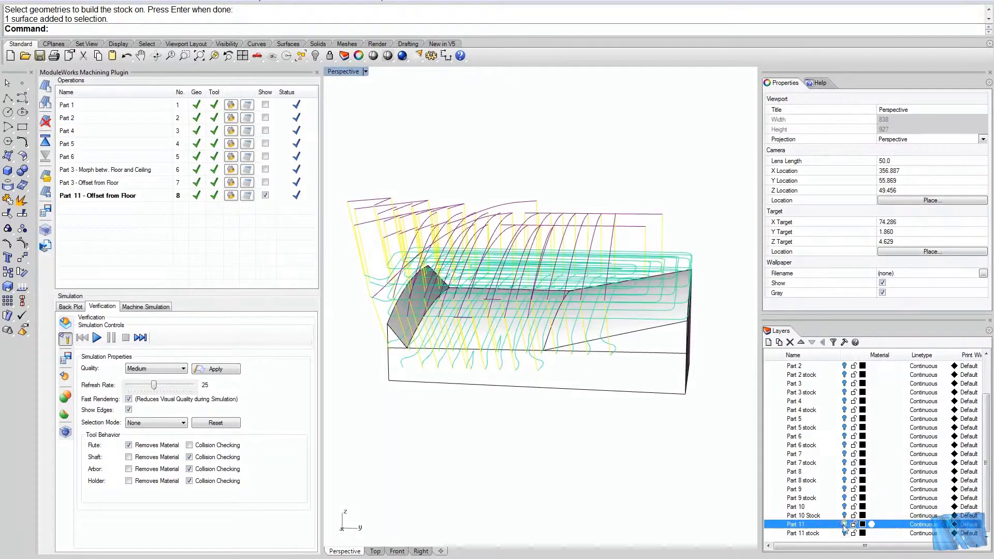
click(65, 322)
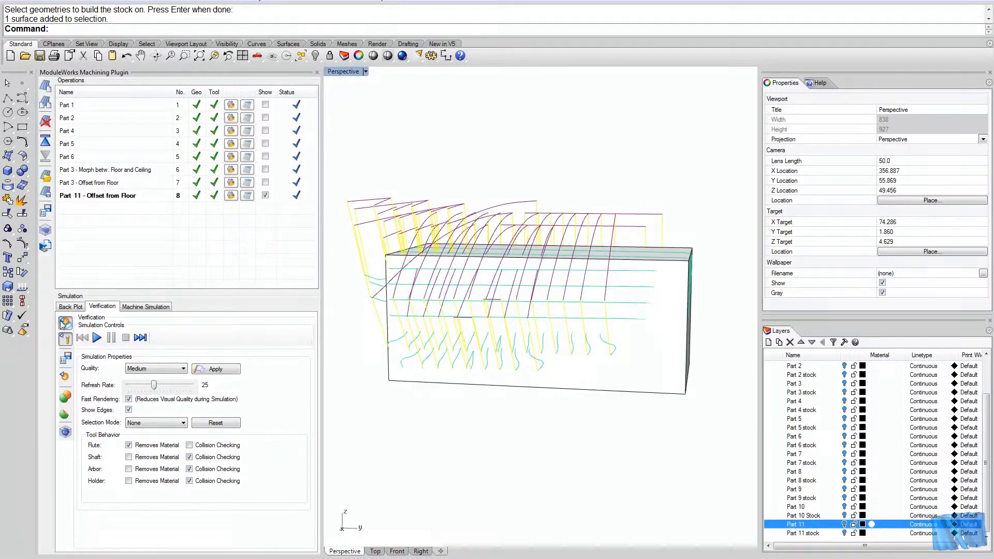
right_drag(509, 327, 484, 349)
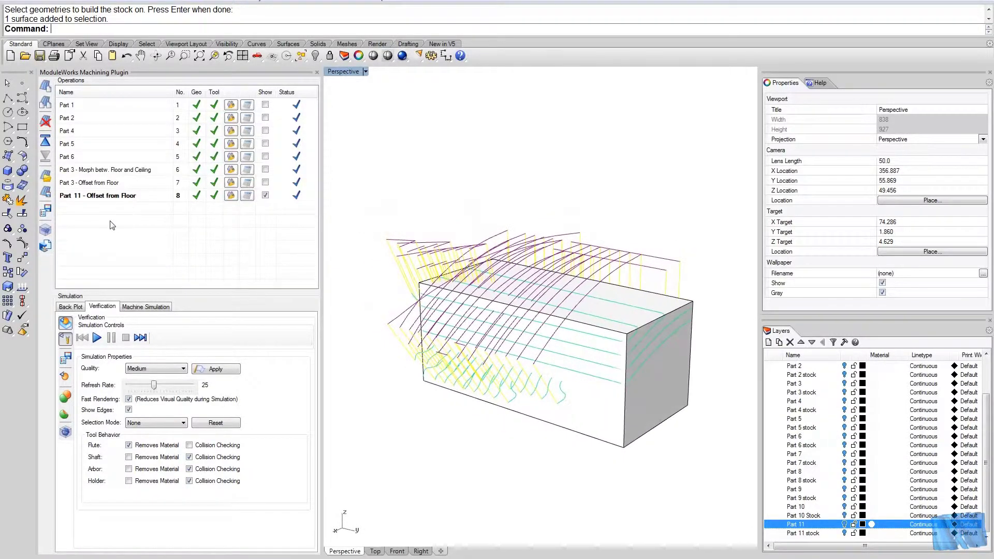
click(96, 337)
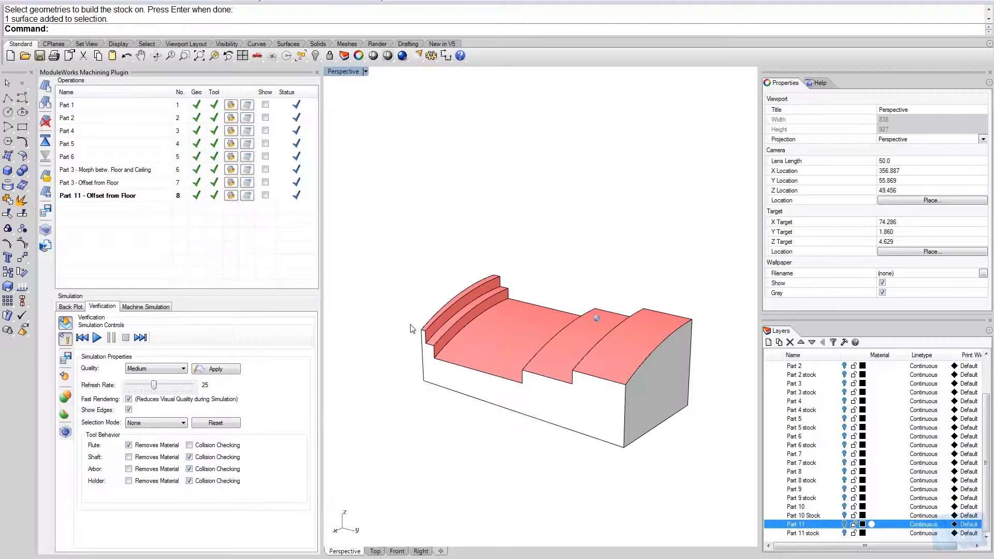
- Reset the verification to the uncut stock at Medium quality and replay the cutting, viewed from the end wall side
right_drag(410, 324, 498, 324)
key(Left)
click(216, 370)
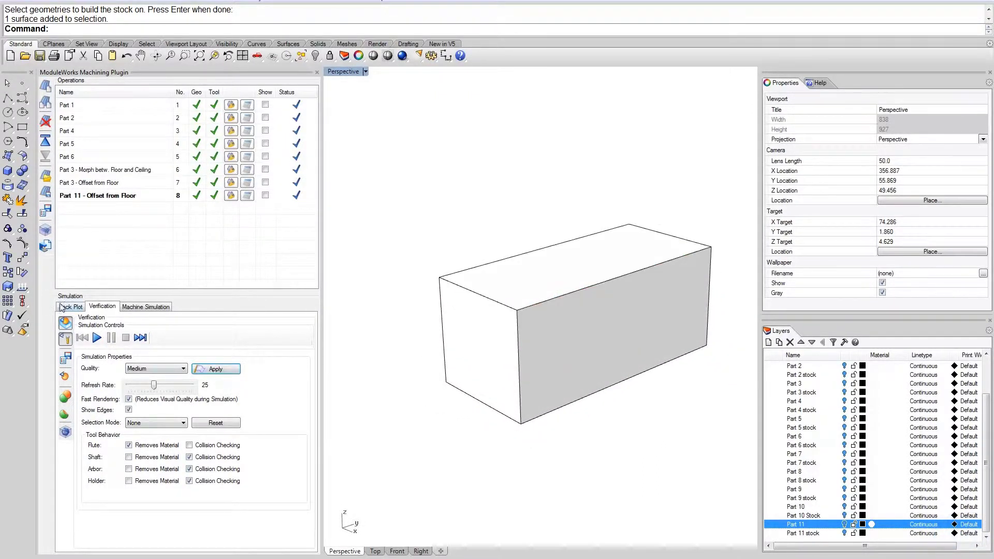
click(97, 338)
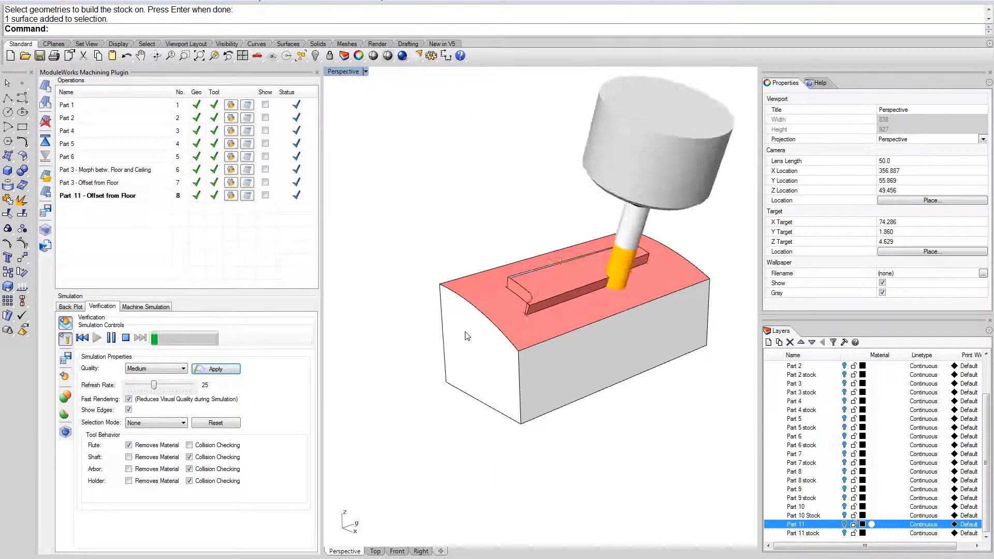